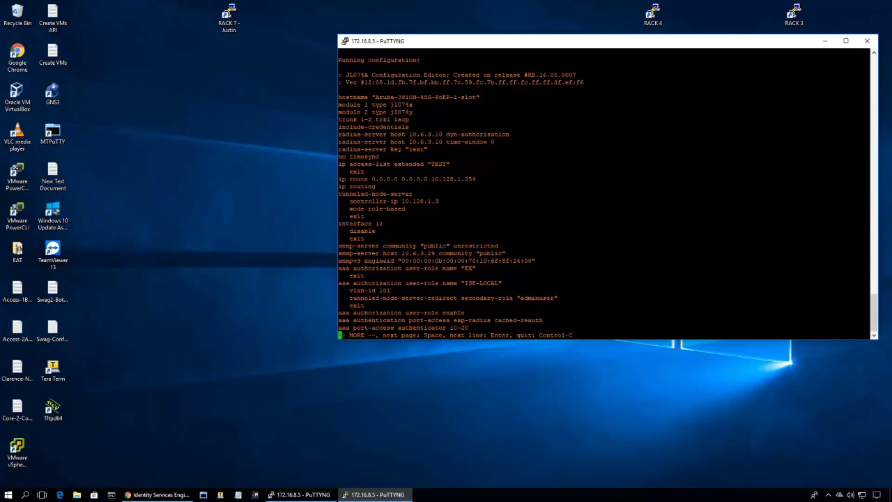
drag(338, 283, 514, 283)
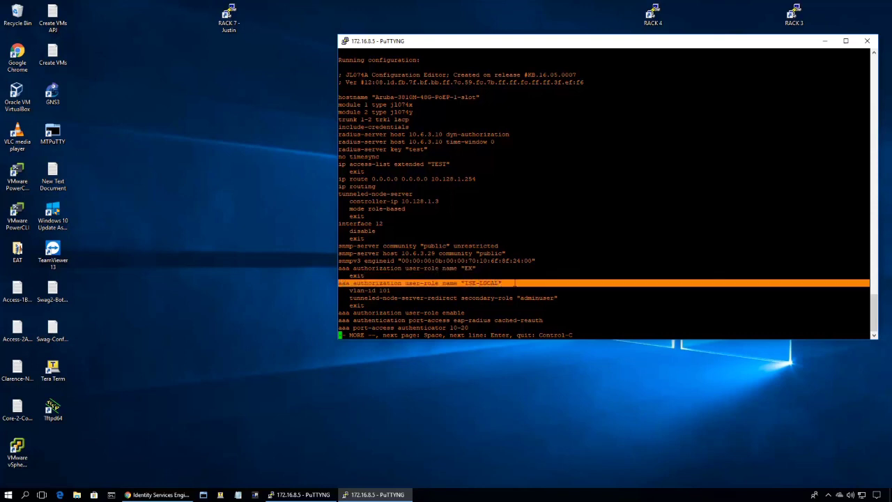
drag(348, 298, 462, 298)
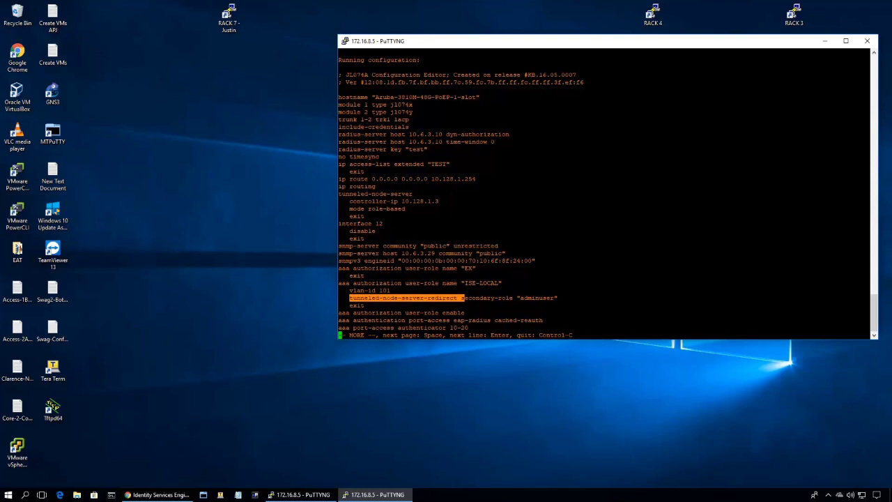
click(464, 298)
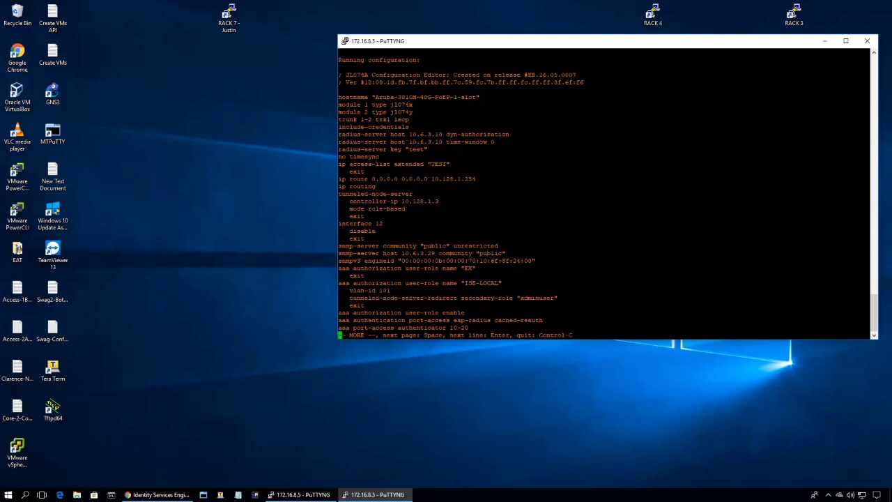
drag(405, 134, 440, 134)
triple_click(448, 141)
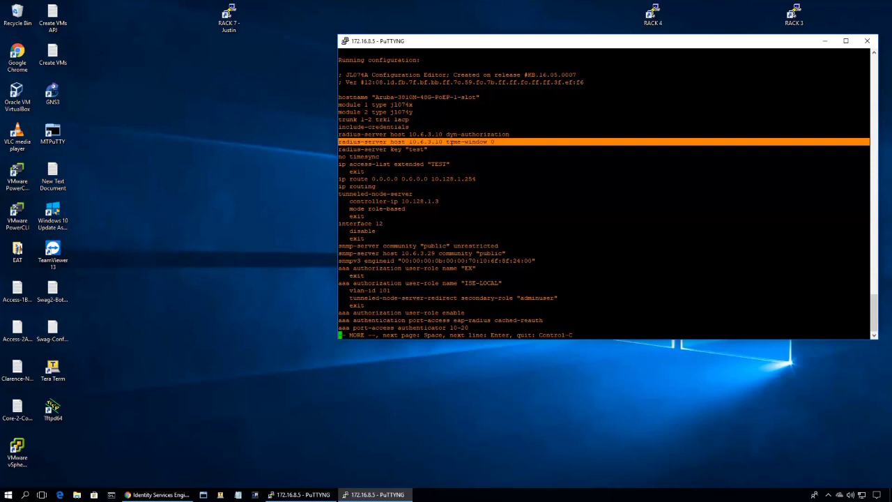
drag(505, 297, 513, 298)
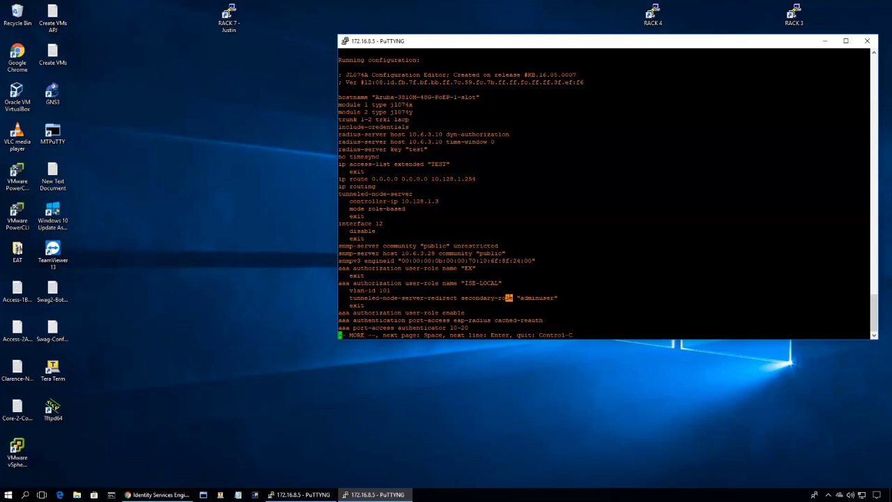
drag(508, 313, 357, 312)
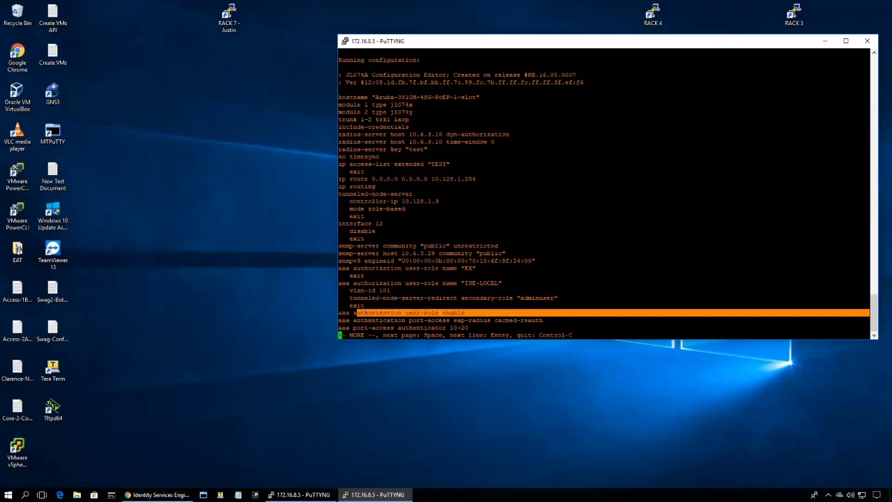
drag(488, 150, 357, 150)
drag(488, 209, 349, 200)
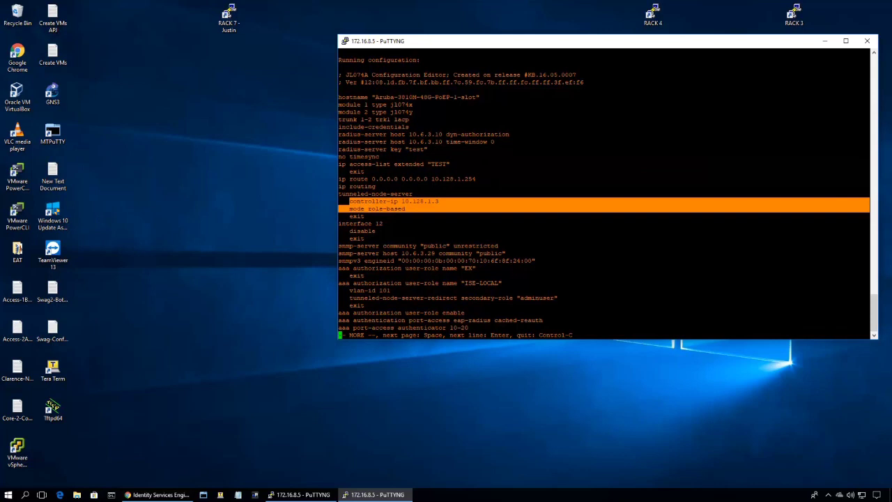
click(378, 208)
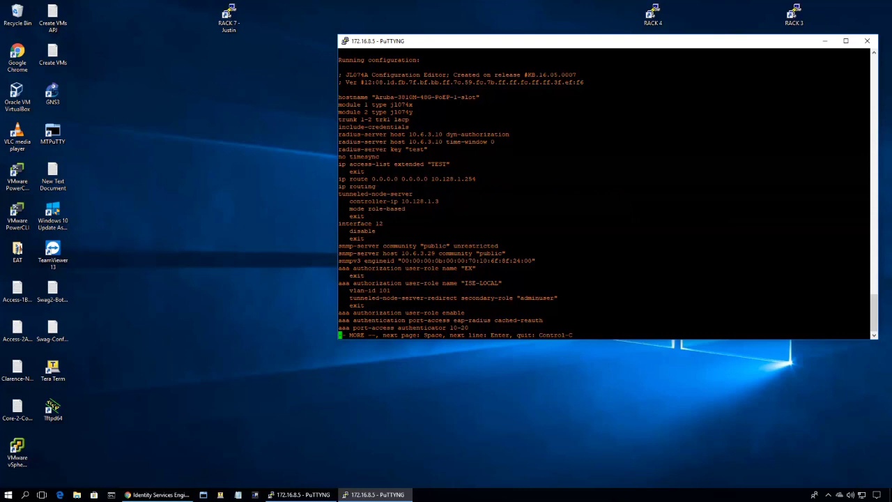
Bring up the ISE home dashboard (31 endpoints) and reveal the Work Centers menu
click(149, 496)
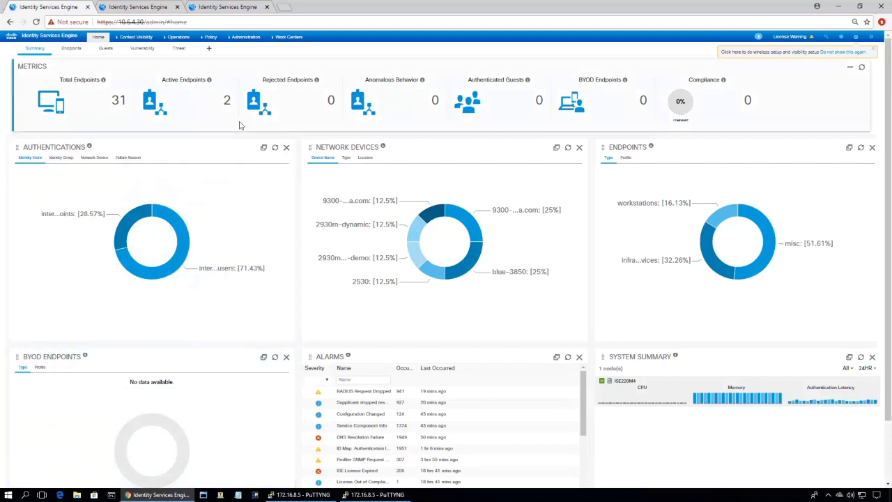
mouse_move(245, 38)
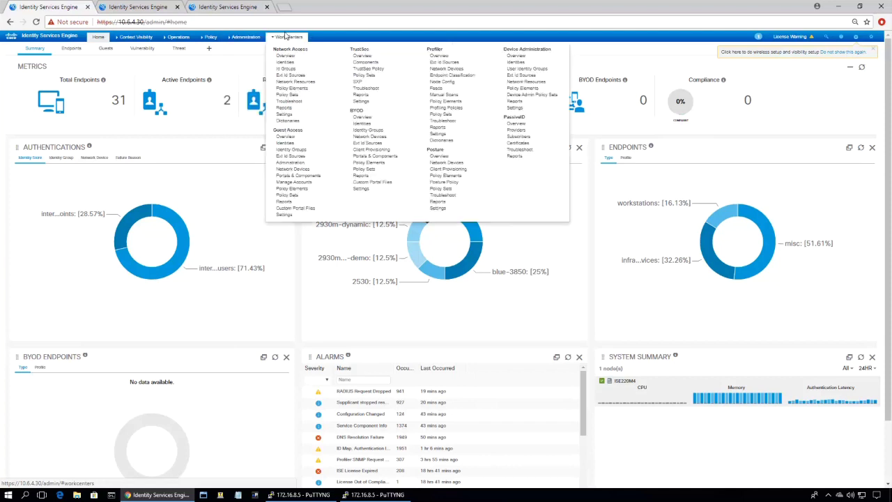
mouse_move(286, 37)
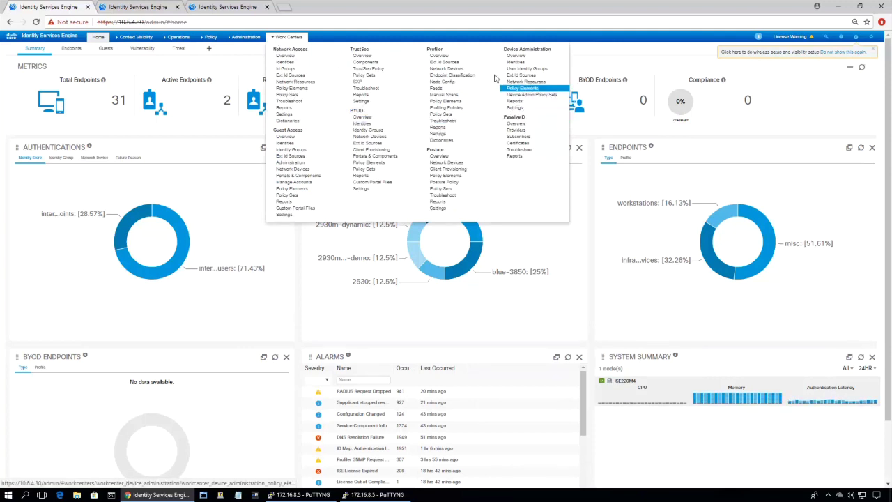
In Profiler Dictionaries, drill into System > Radius > RADIUS Vendors > HP, showing vendor ID 11
click(449, 144)
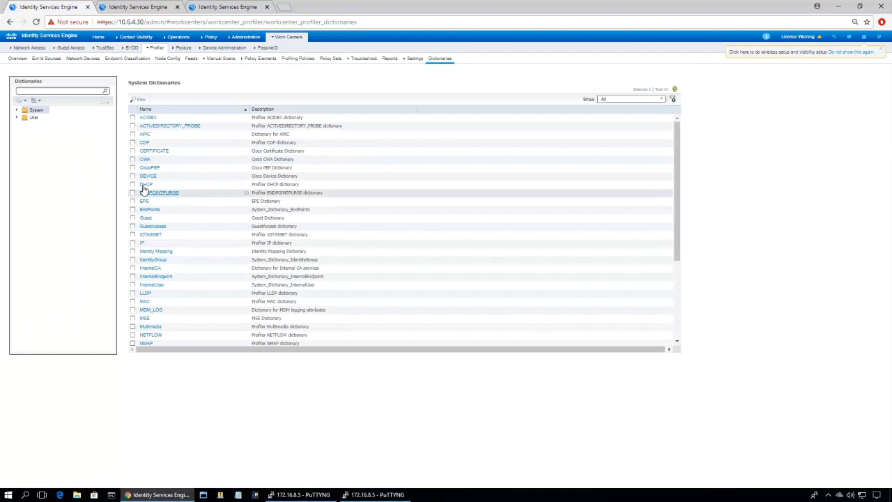
click(17, 113)
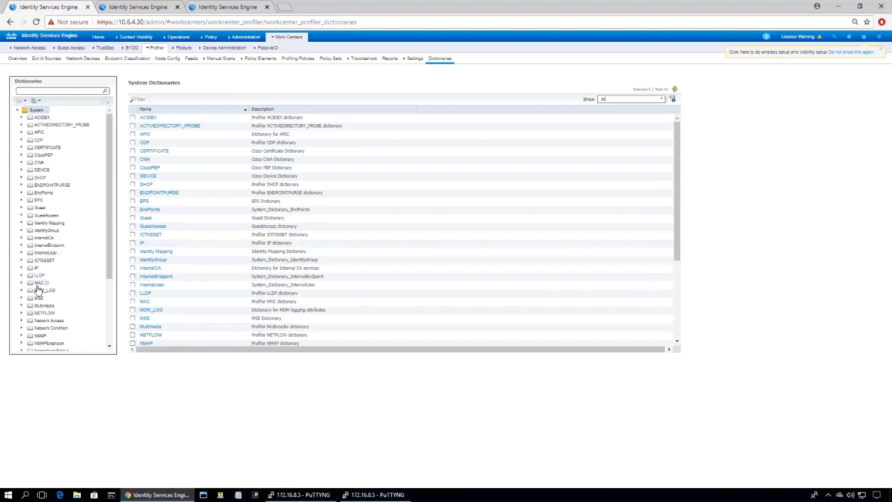
scroll(36, 297, down, 3)
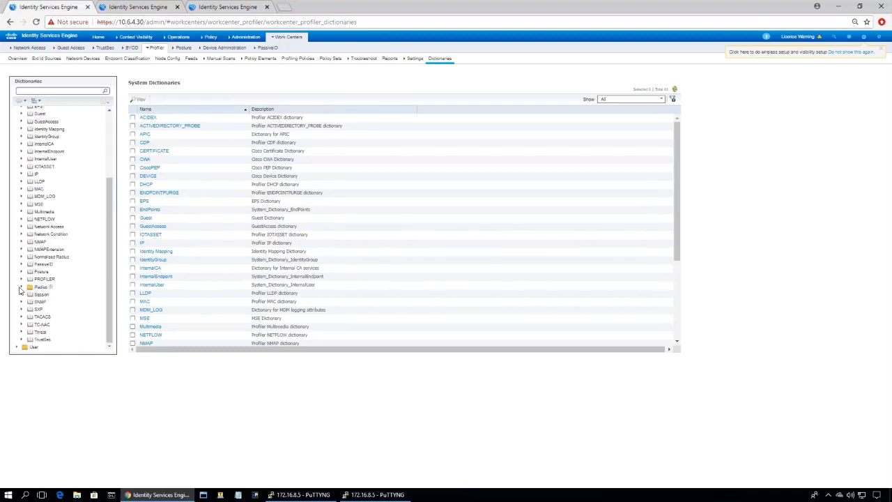
click(21, 288)
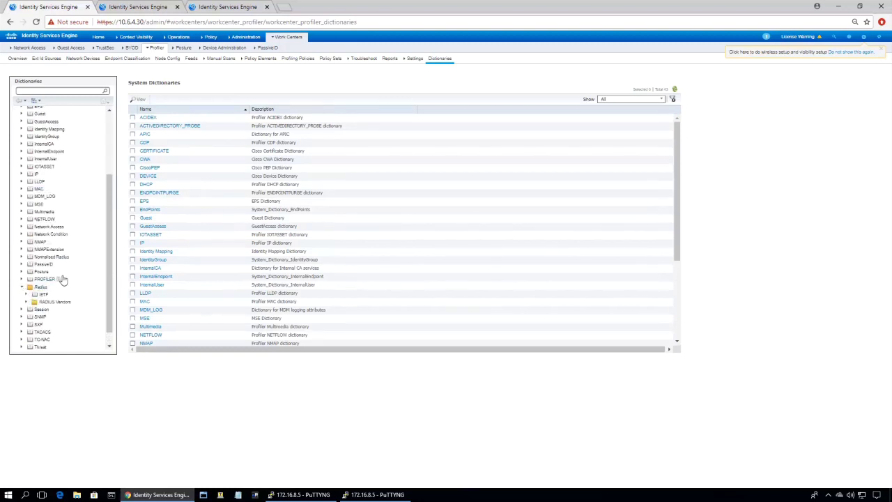
scroll(63, 279, down, 1)
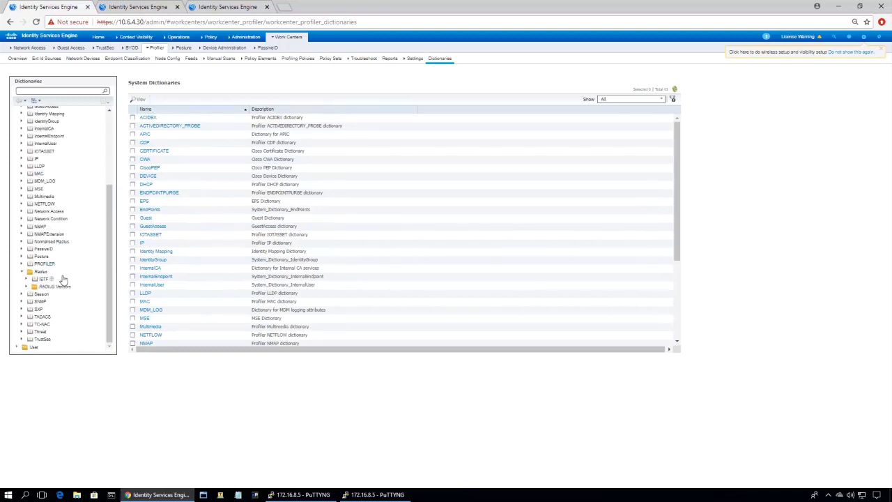
click(26, 286)
scroll(31, 272, down, 3)
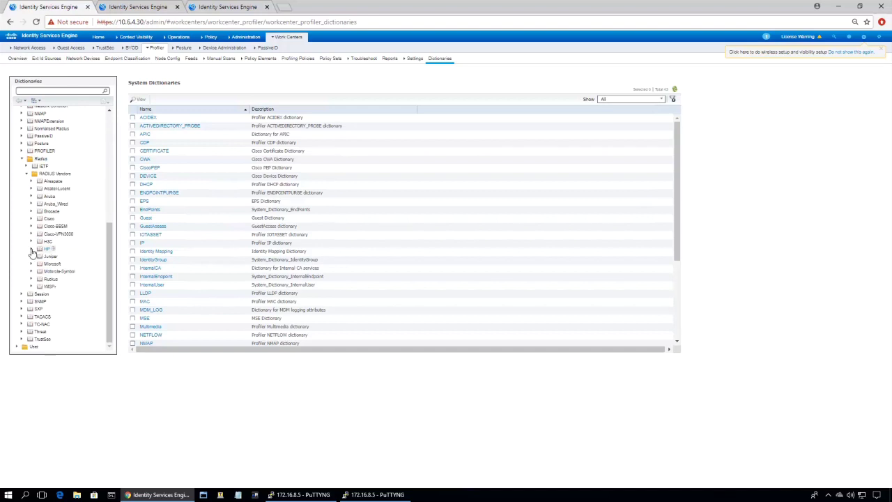
click(31, 249)
scroll(70, 237, down, 3)
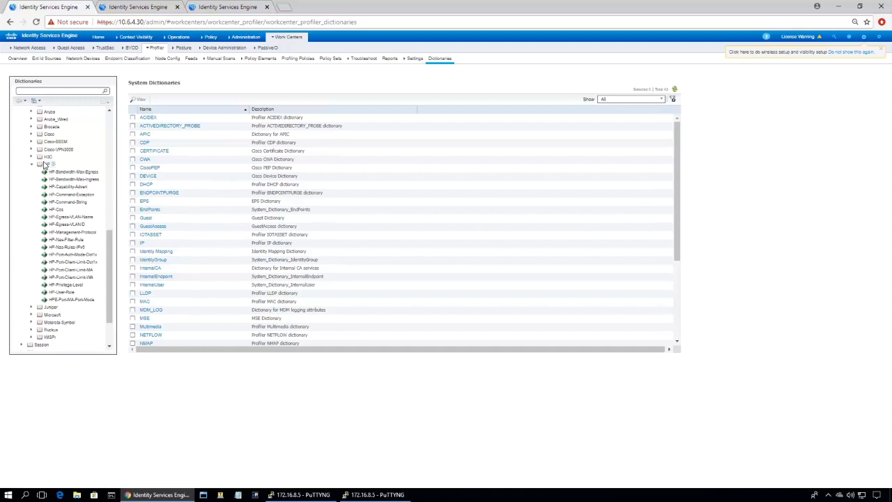
click(47, 163)
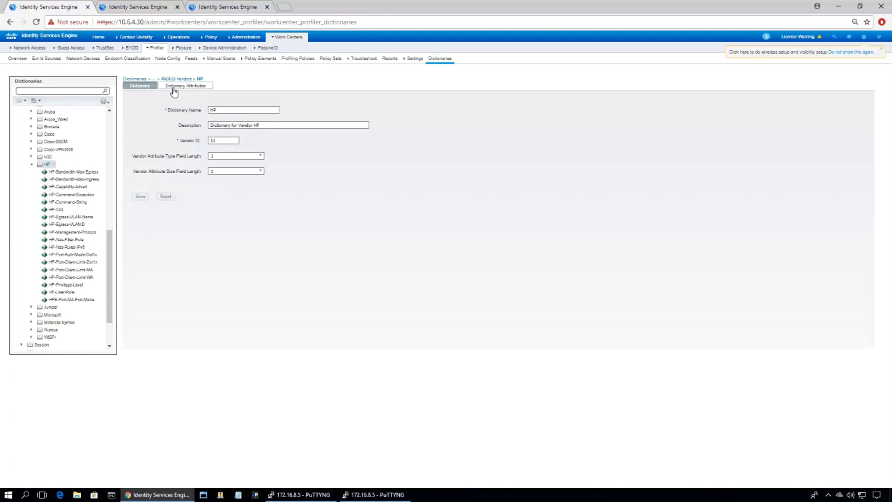
List the HP dictionary attributes and tick HP-User-Role (attribute 25, STRING, BOTH)
click(175, 87)
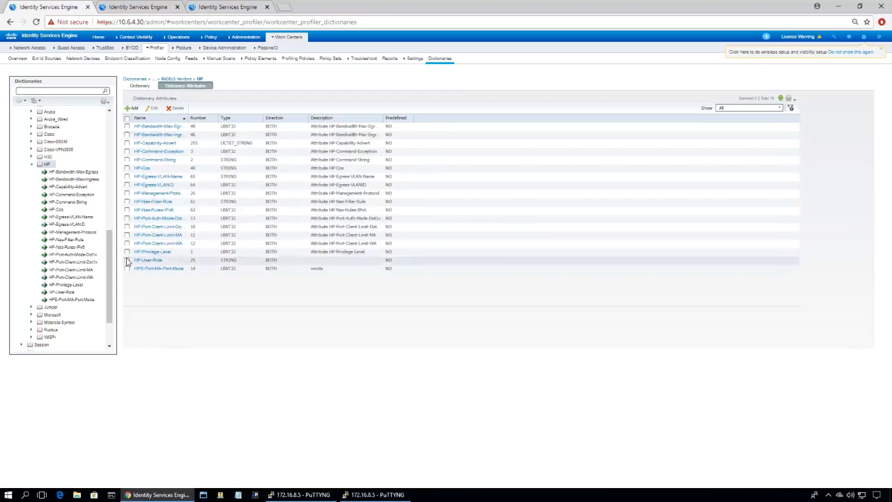
click(128, 261)
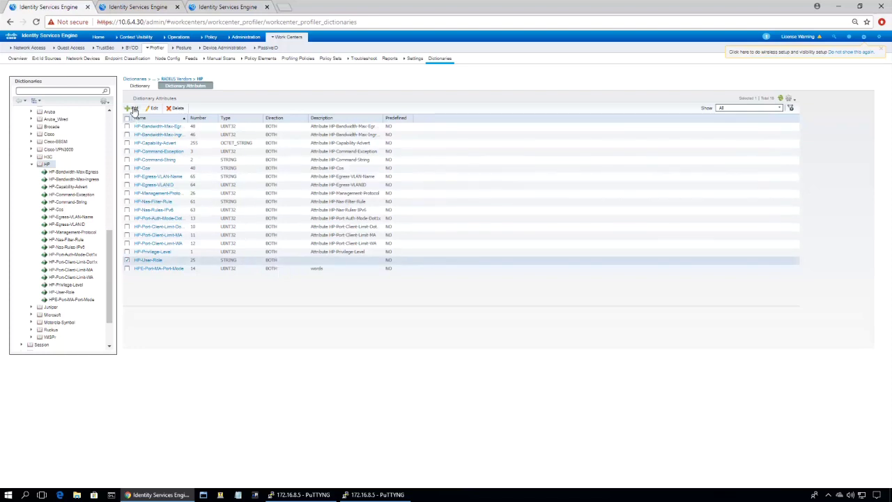
click(134, 110)
click(248, 110)
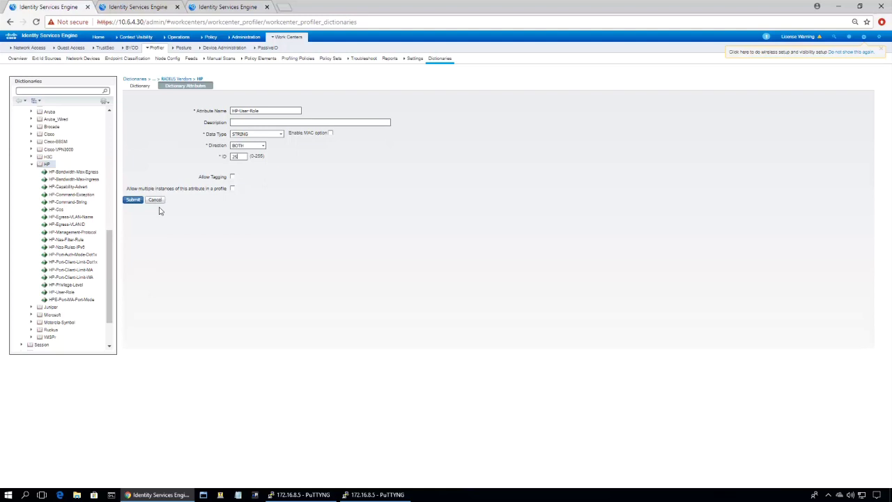
click(156, 201)
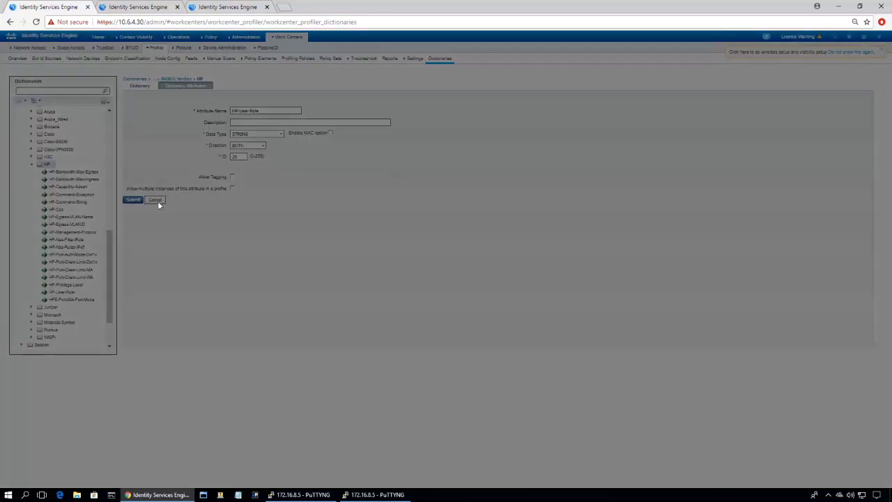
click(547, 79)
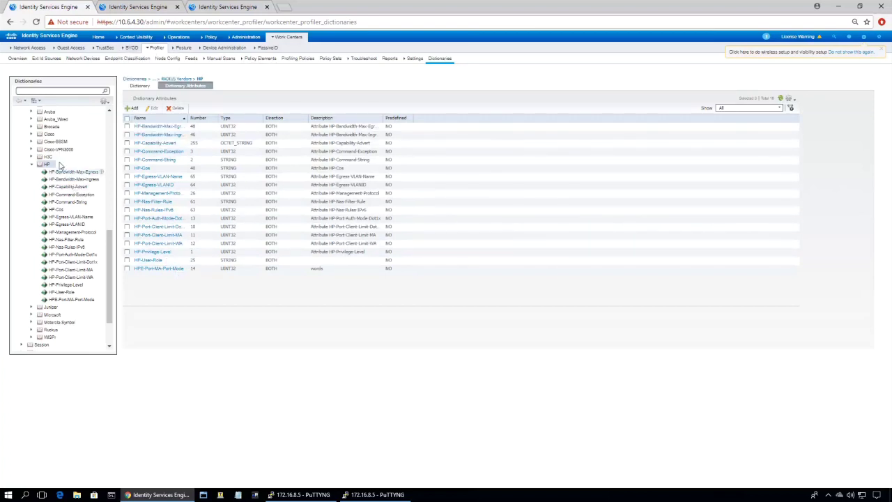
scroll(36, 164, up, 3)
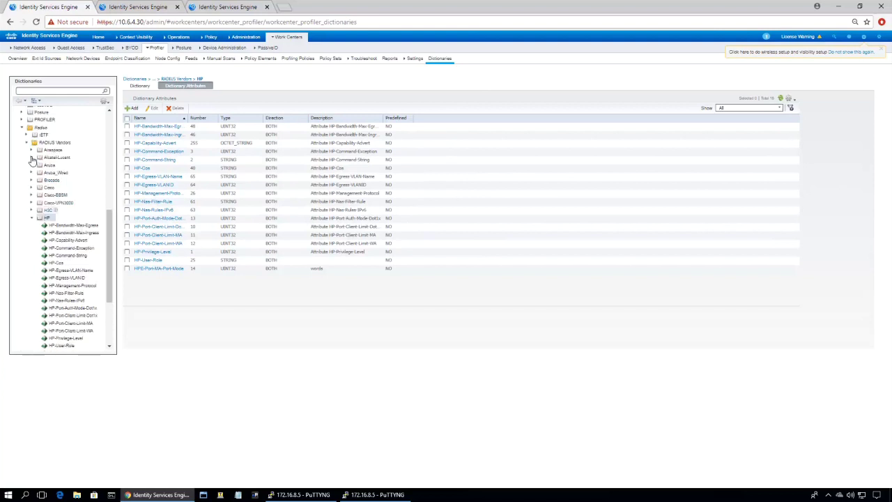
scroll(33, 162, down, 2)
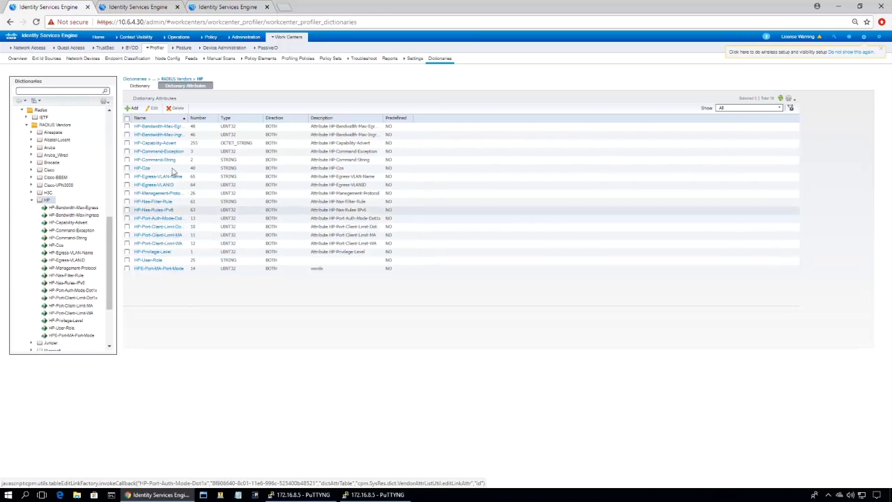
Open the User01 Policy set and expand its four Global Exceptions authorization rules
click(131, 10)
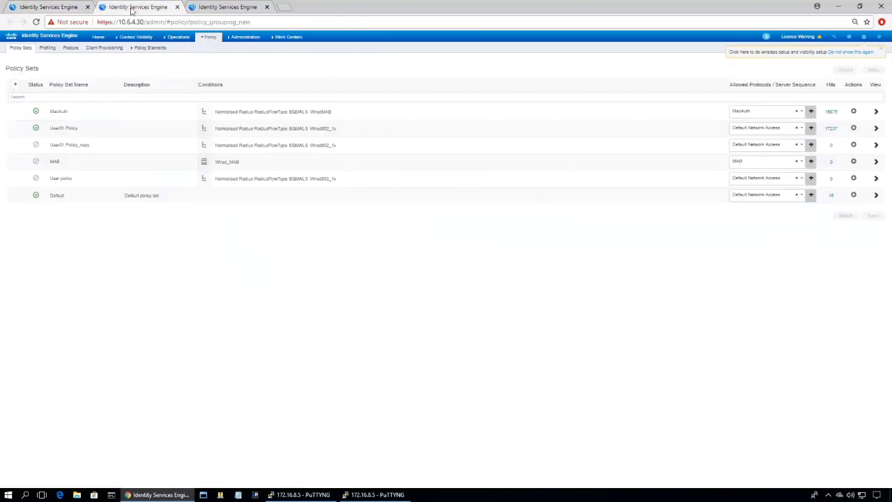
mouse_move(213, 76)
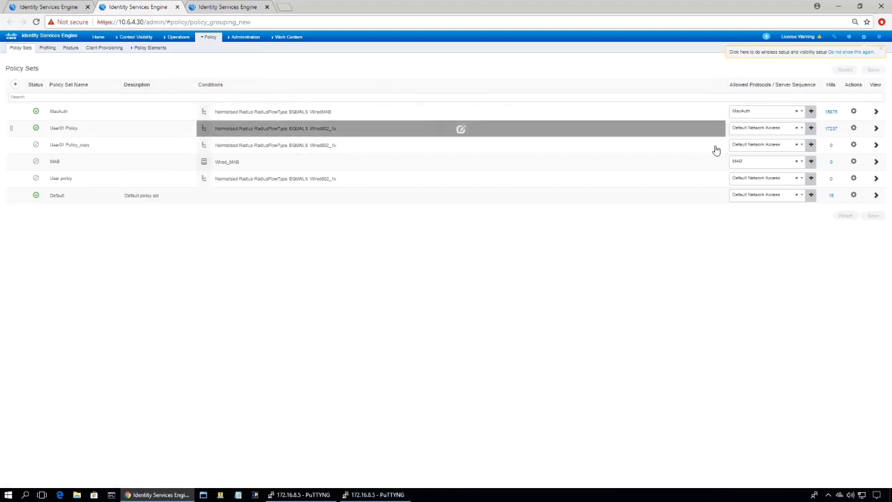
click(877, 128)
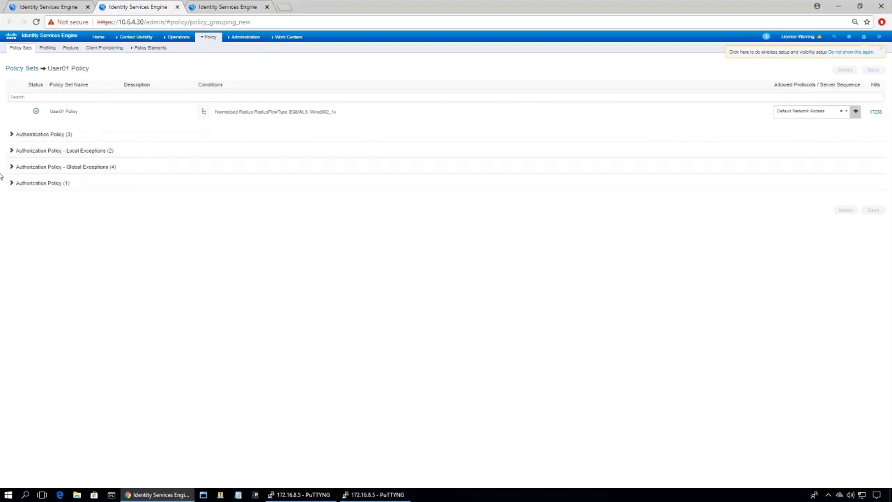
click(12, 167)
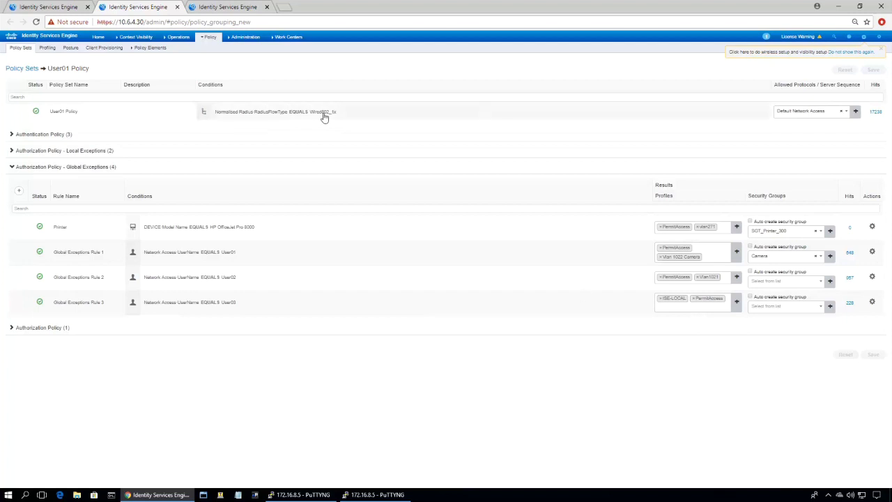
Switch to the ISE-LOCAL authorization profile, which sends HP-User-Role = ISE-LOCAL with ACCESS_ACCEPT
click(220, 9)
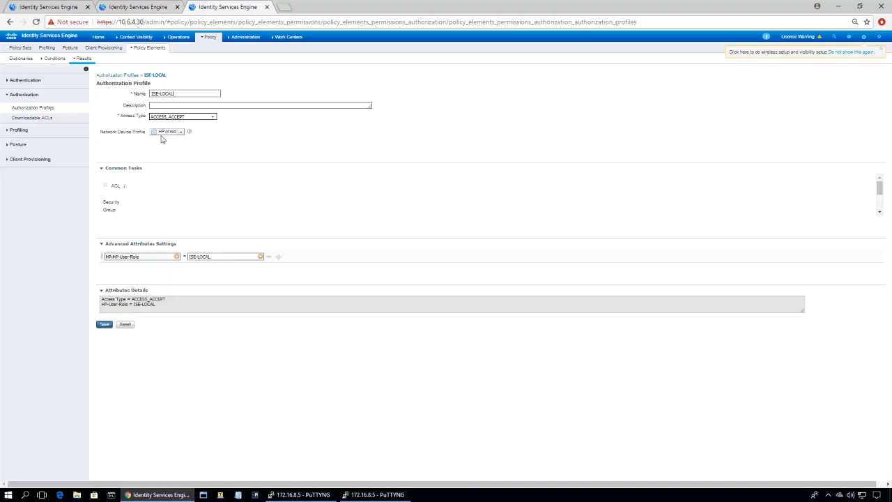
click(178, 135)
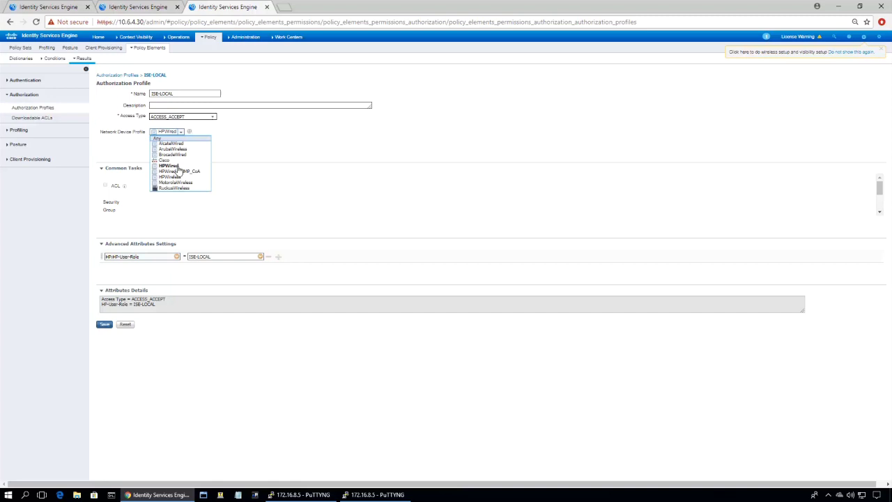
click(229, 147)
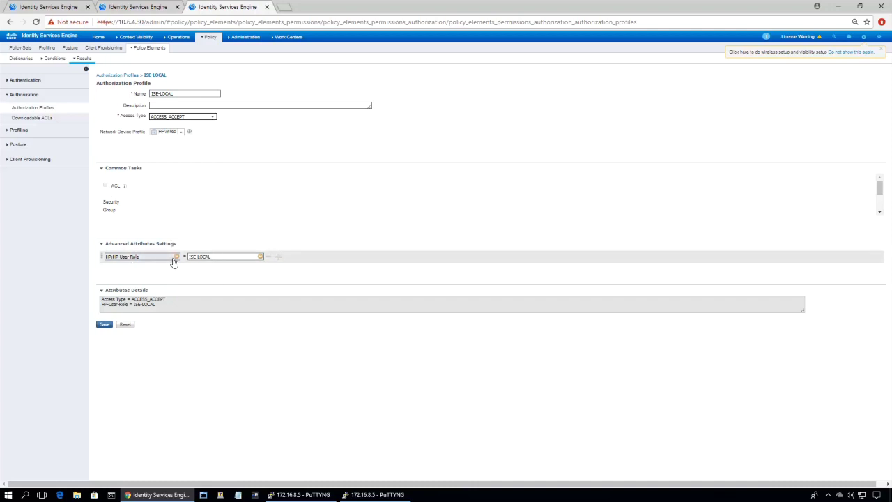
drag(183, 256, 289, 261)
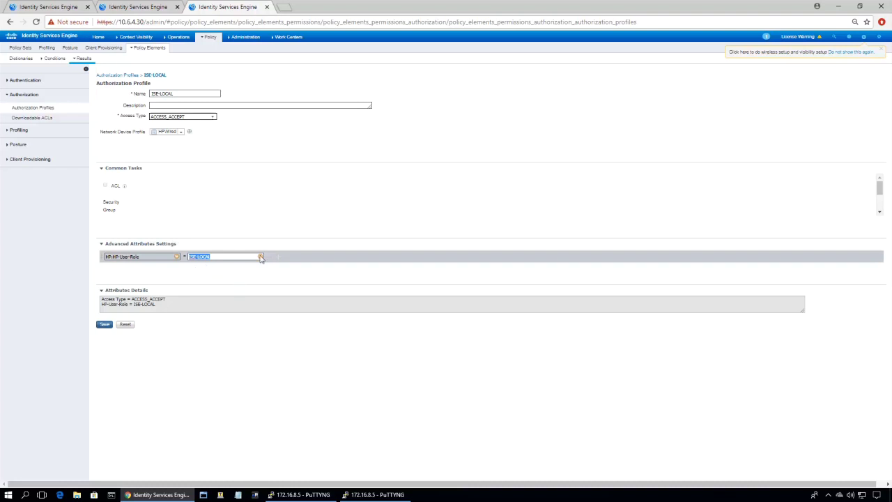
click(221, 256)
click(177, 258)
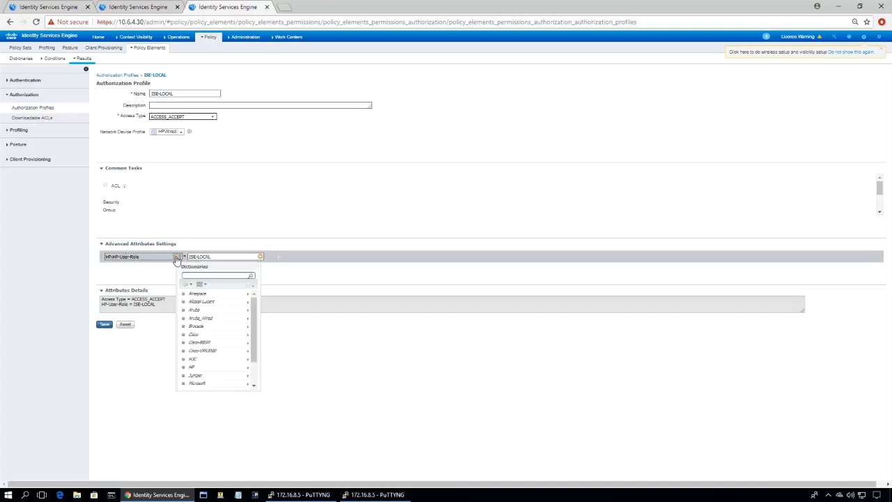
click(237, 368)
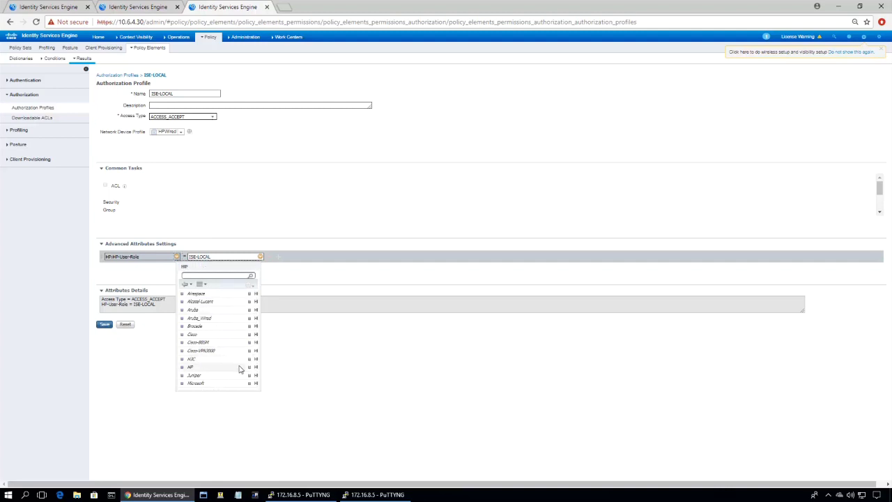
scroll(229, 371, down, 2)
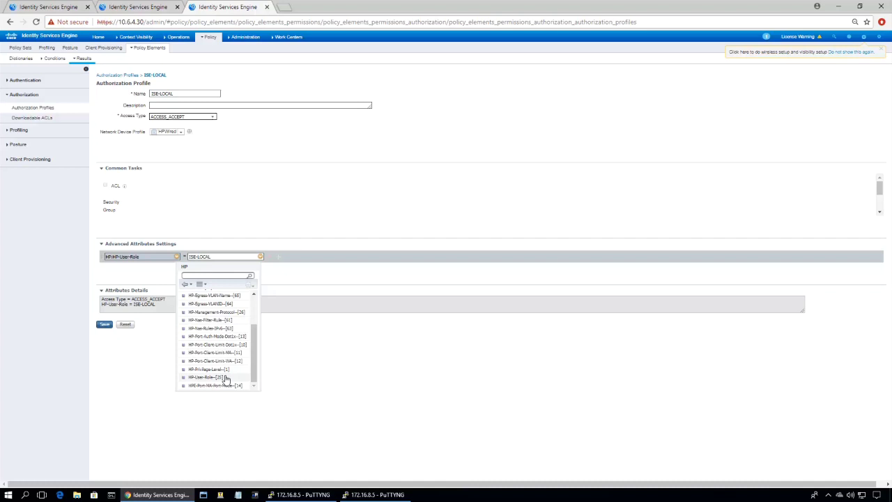
click(212, 256)
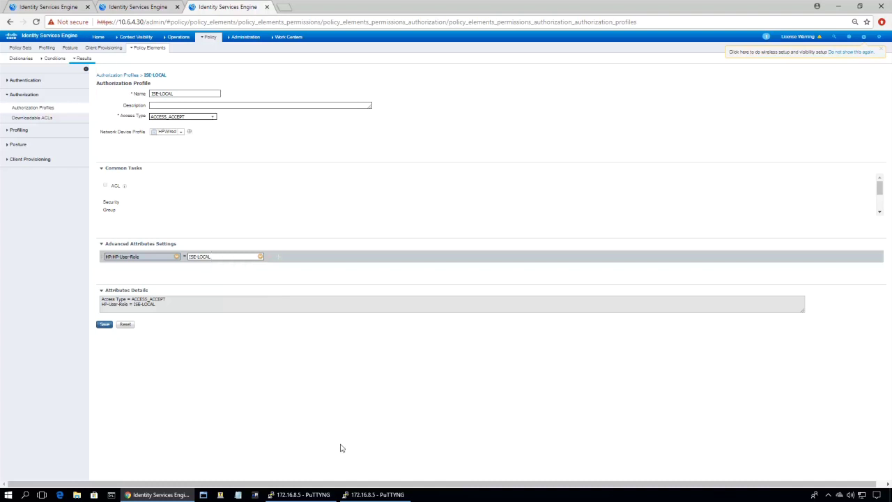
Highlight ISE-LOCAL in the switch running config, then open Global Exceptions Rule 3's profile choices
click(364, 496)
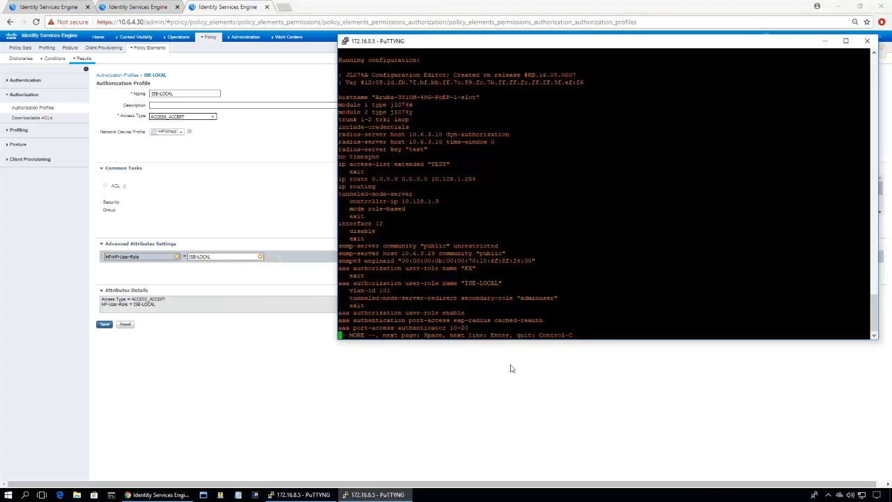
drag(461, 283, 502, 283)
click(235, 232)
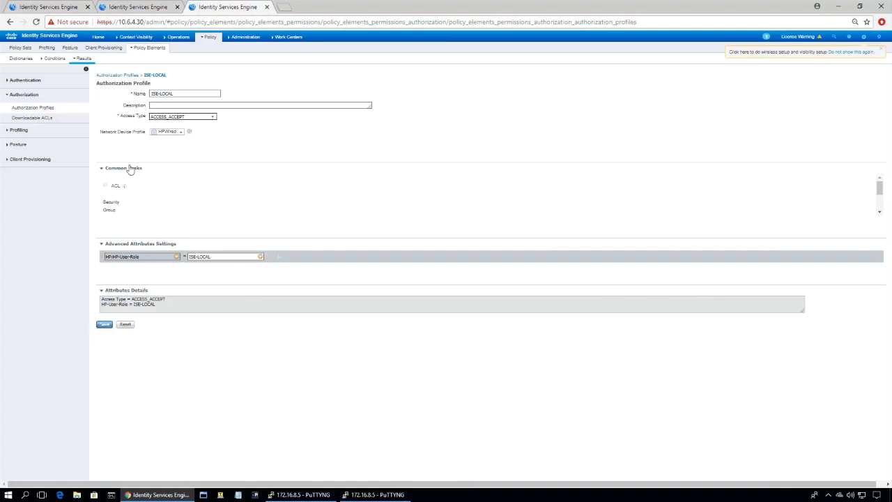
click(142, 7)
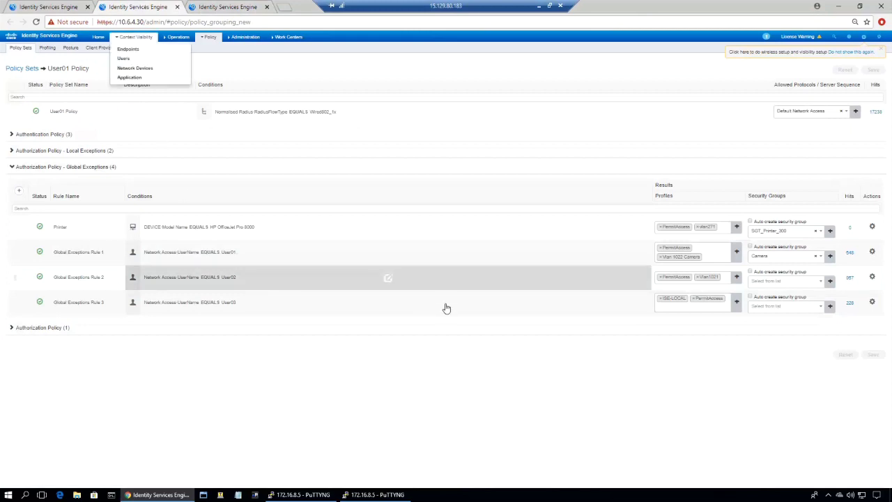
click(675, 308)
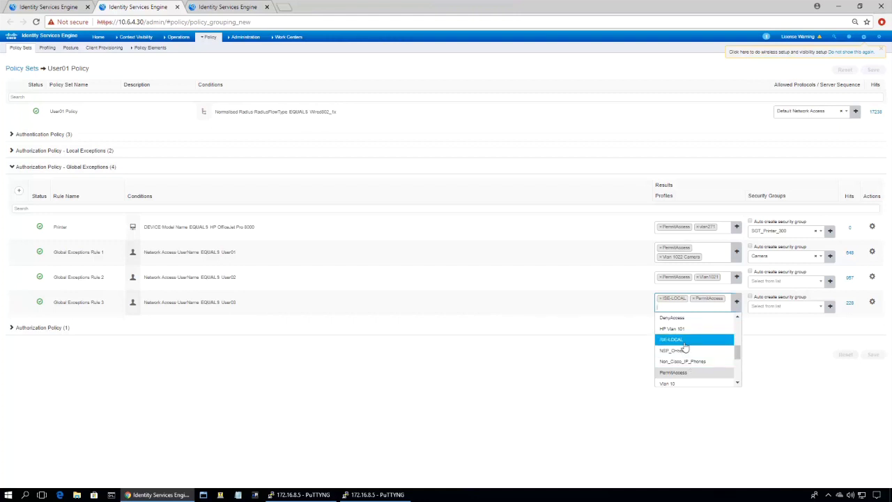
Dismiss Rule 3's profile dropdown, keeping ISE-LOCAL and PermitAccess selected
click(758, 323)
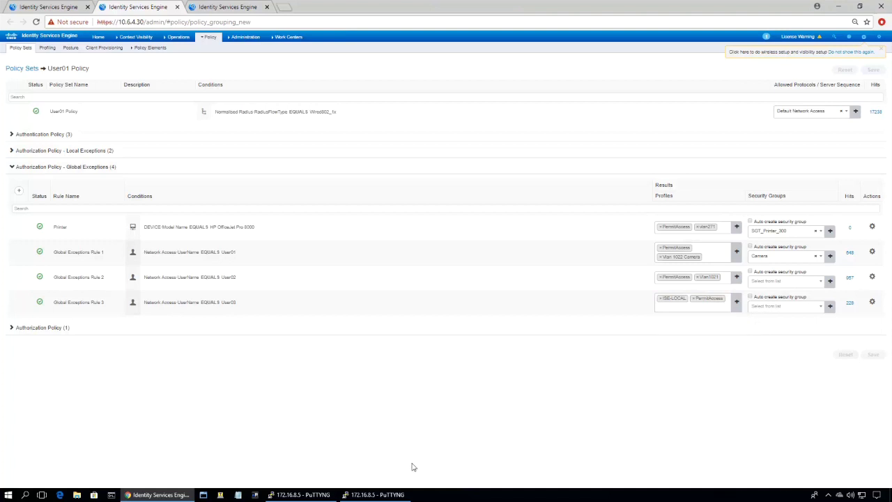
End the paged config output and enable switch port 17 with 'int 17' and 'enable'
click(391, 494)
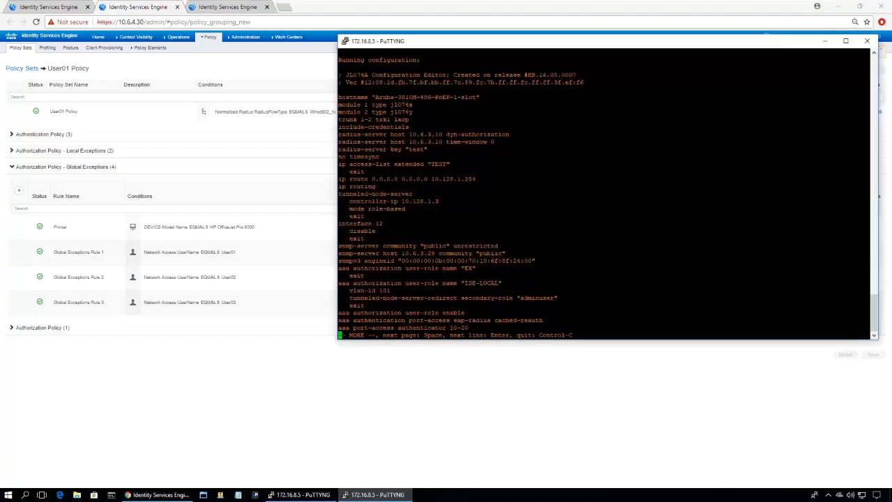
key(ctrl+c)
key(Return)
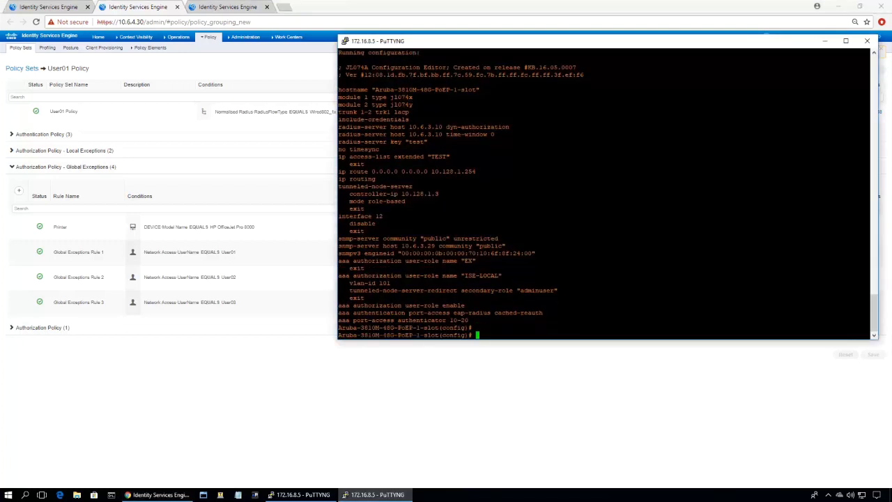
text(int 17)
key(Return)
text(enable)
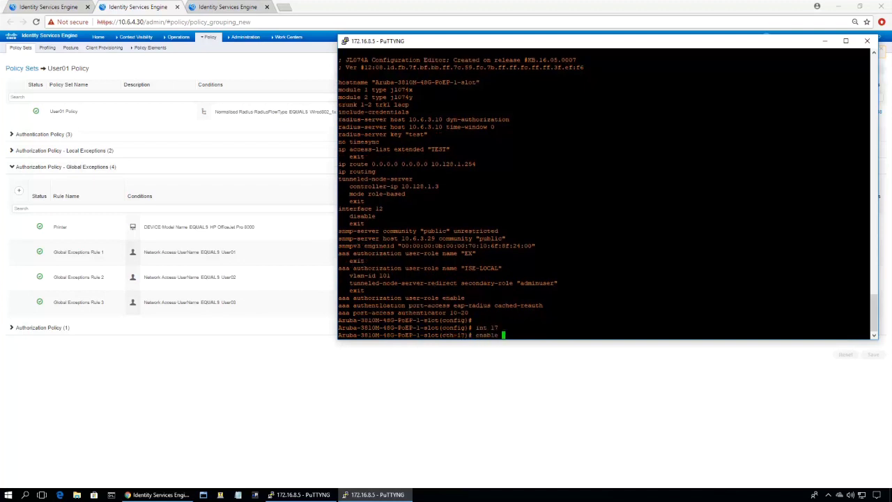
key(Return)
key(Return)
key(Return)
key(Return)
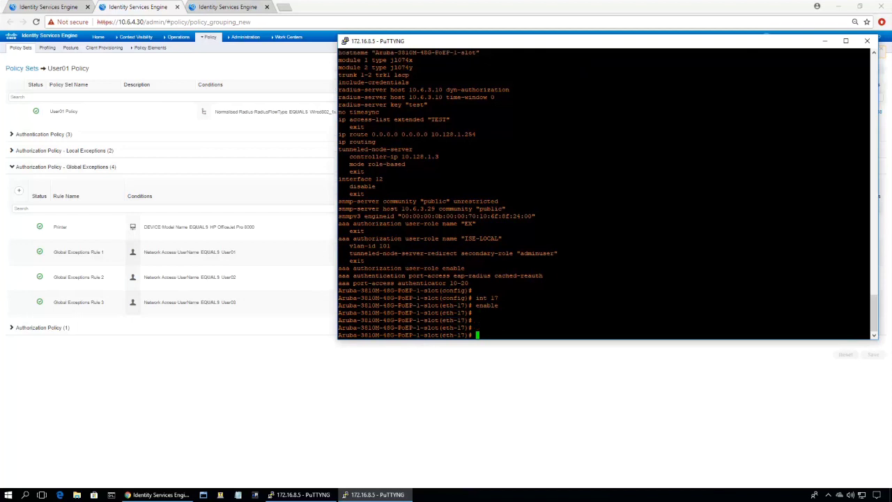
Run 'show port-access clients', showing port 17's 802.1X client with role ISE-LOCAL on VLAN 101
text(showpo)
key(BackSpace)
key(BackSpace)
text(port)
key(Tab)
text(-access )
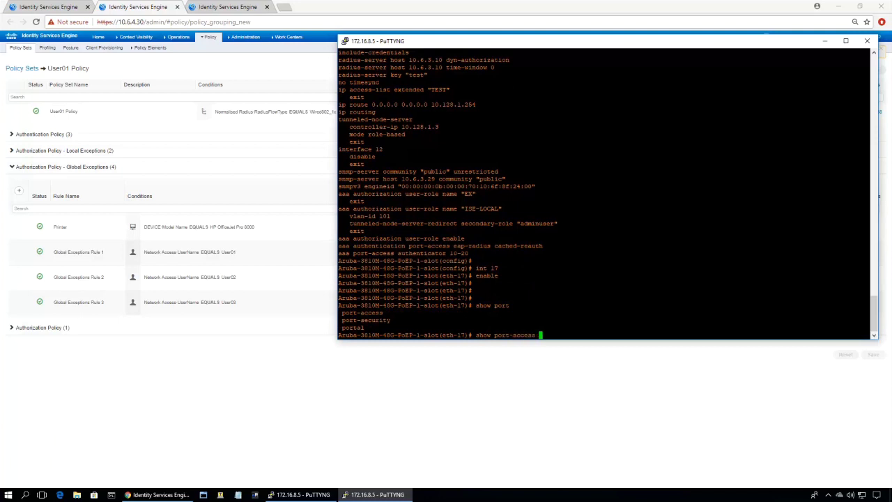
text(clients)
key(Return)
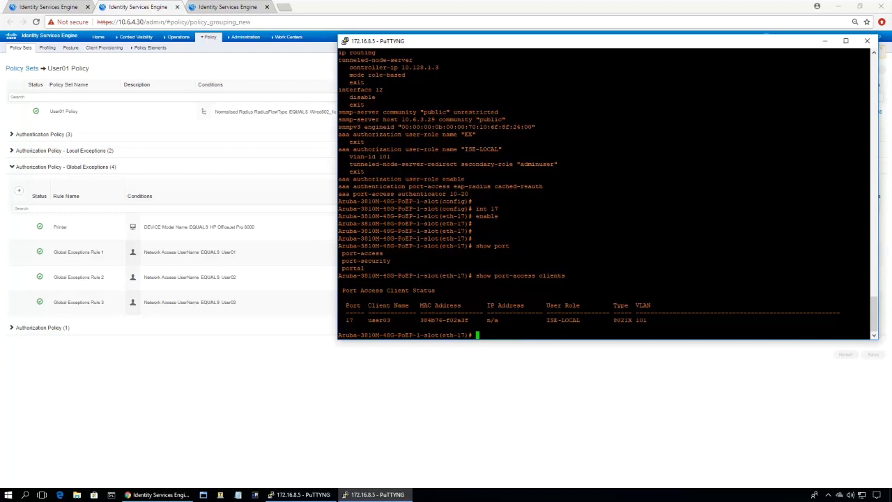
Disable port 17 and recheck its port-access clients
text(dis)
key(Tab)
text(able b)
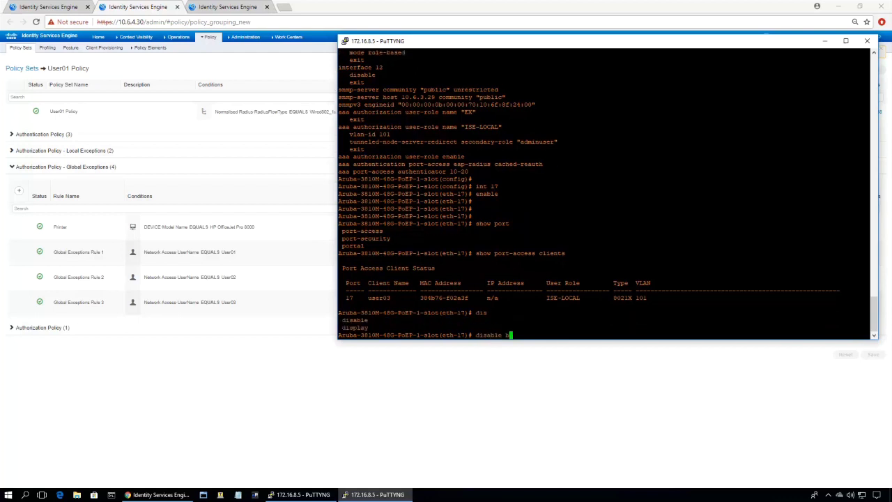
key(BackSpace)
key(Return)
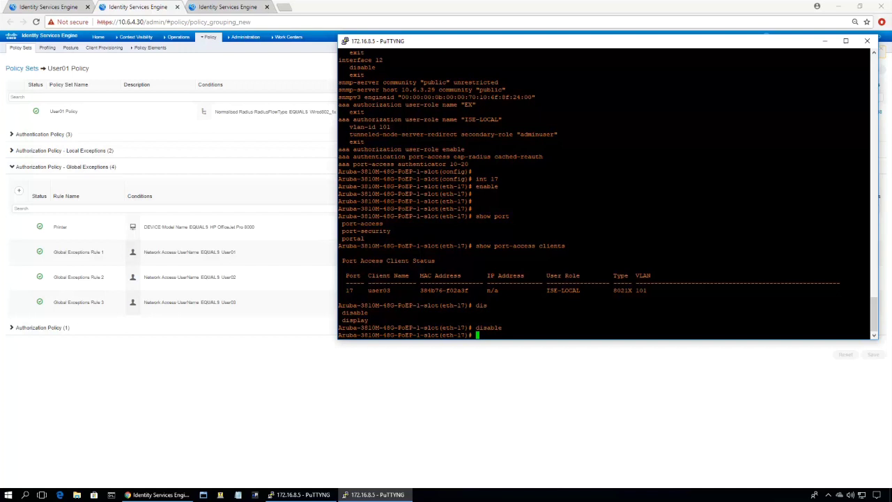
key(Up)
key(Up)
key(Return)
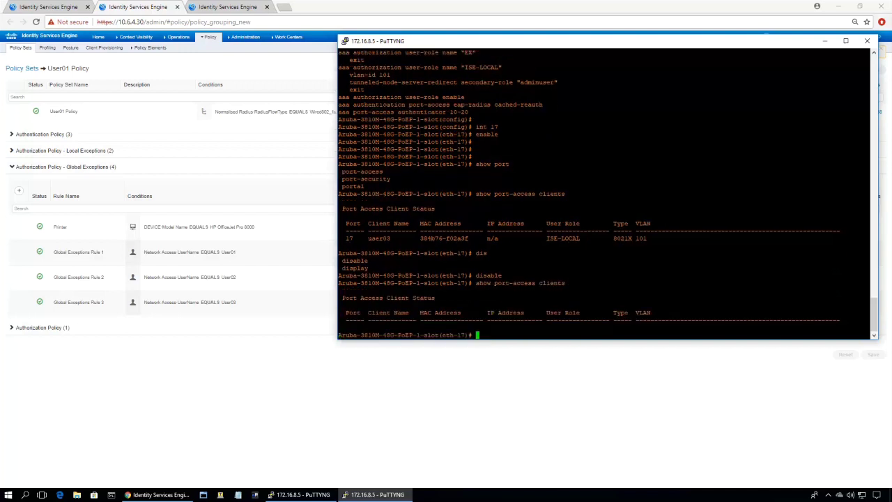
Re-enable port 17 and rerun the client listing several times to watch reauthentication
key(Up)
key(Up)
key(Down)
key(Up)
key(Up)
key(Up)
key(Up)
key(Return)
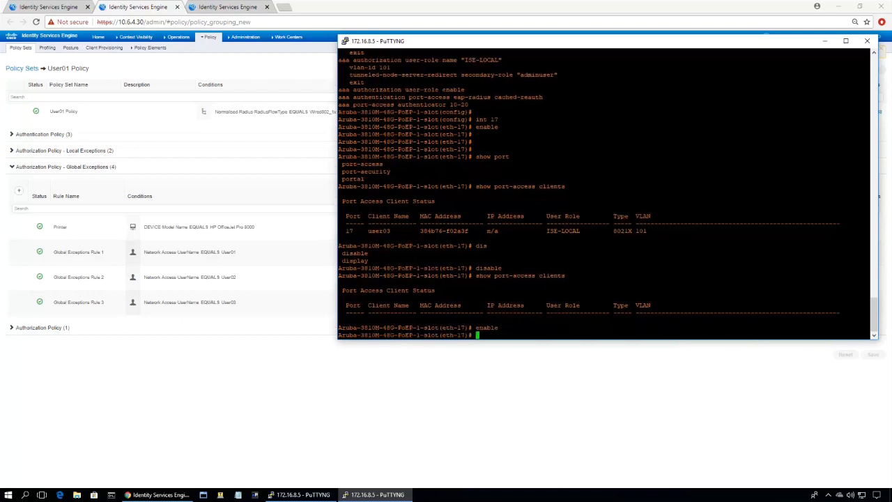
key(Up)
key(Up)
key(Return)
key(Up)
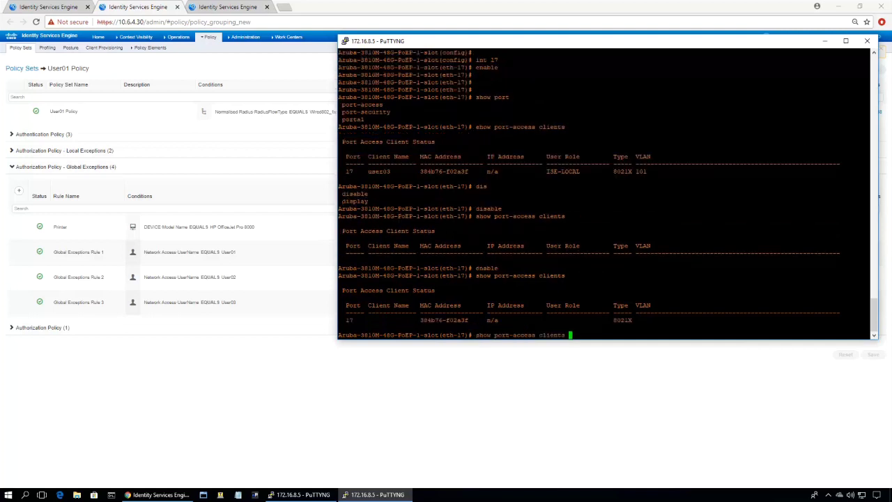
key(Return)
key(Up)
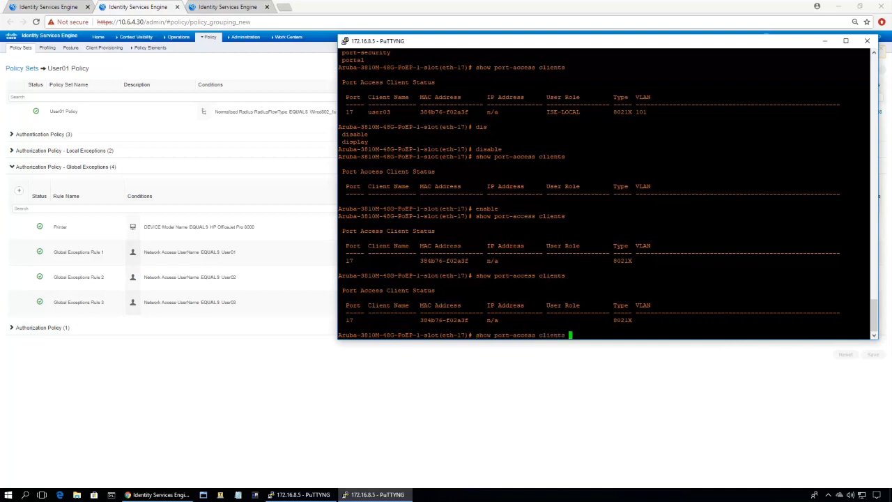
key(Return)
key(Up)
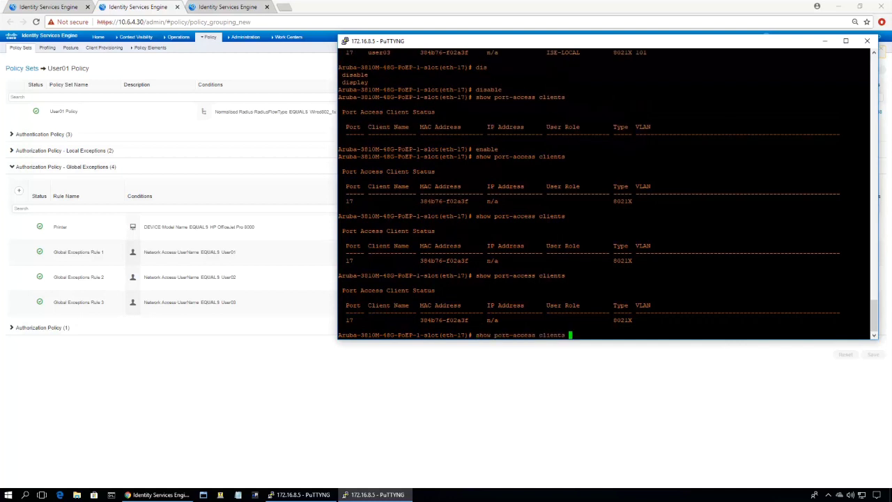
key(Return)
Poll the client listing with 'repeat' until port 17 shows ISE-LOCAL on VLAN 101, then stop it
text(repeat)
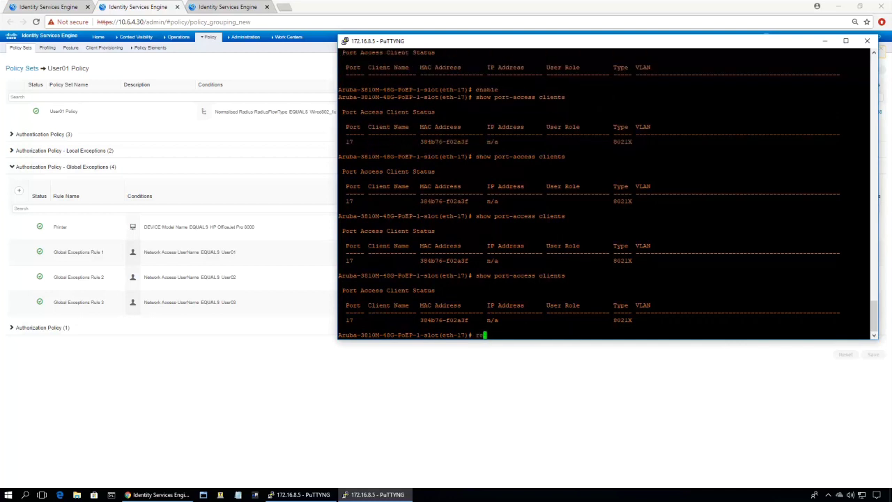
key(Return)
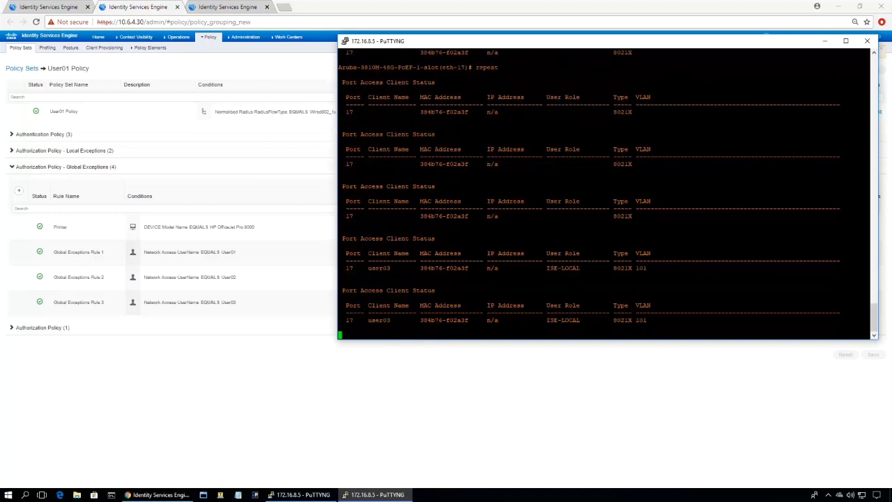
key(Return)
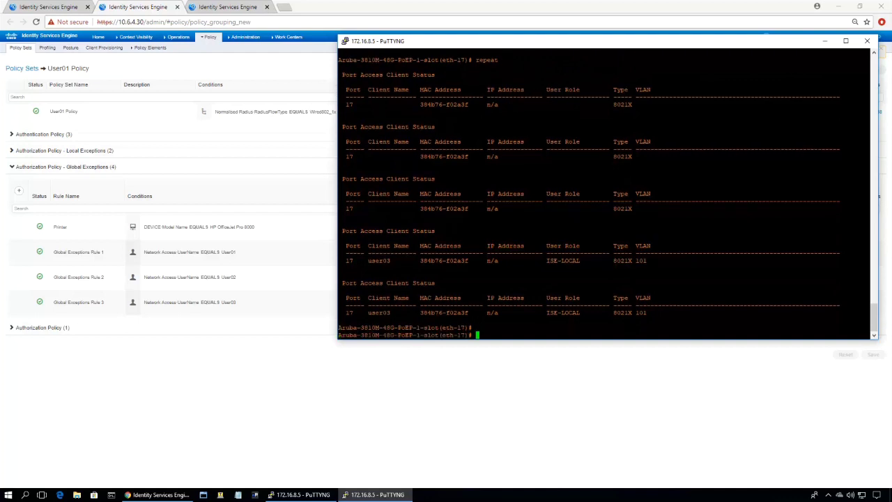
key(Return)
key(Return)
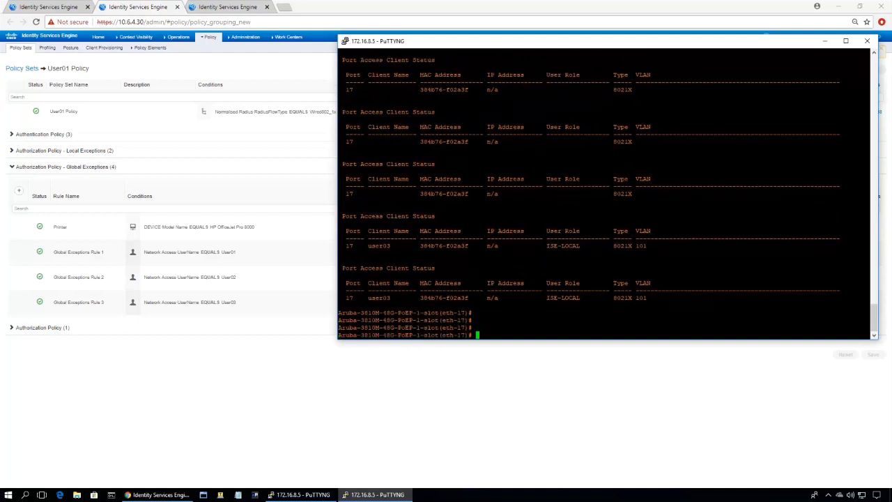
Open RADIUS Live Logs and the latest successful 802.1X authentication's details
click(216, 66)
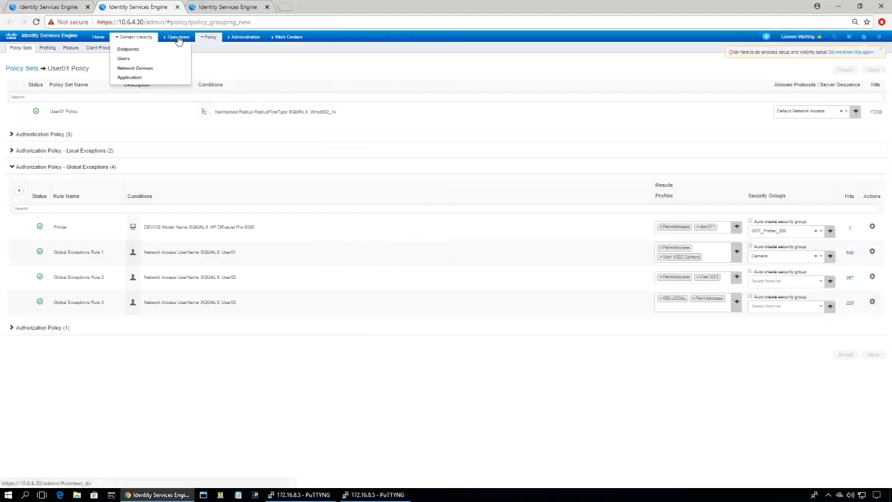
click(178, 56)
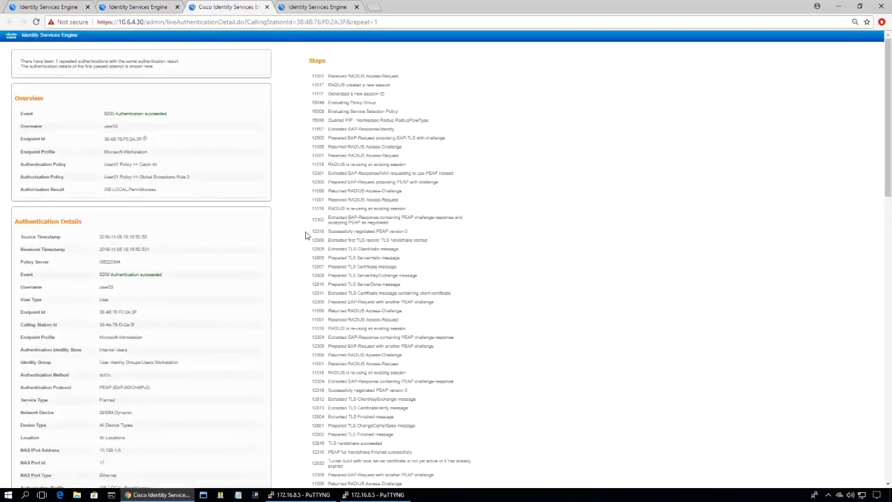
scroll(129, 224, down, 3)
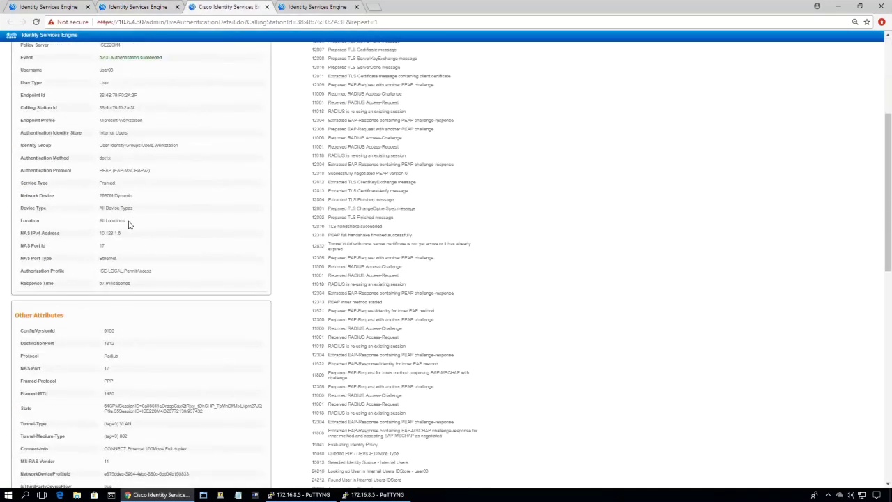
scroll(128, 224, up, 2)
scroll(129, 224, up, 1)
Highlight the authorization result and the HP-User-Role value ISE-LOCAL with PermitAccess
drag(98, 129, 129, 127)
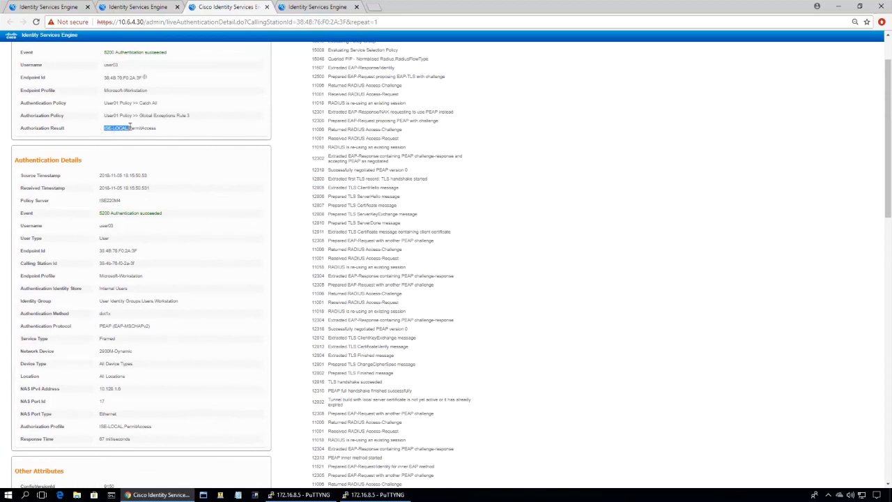
drag(156, 131, 137, 129)
scroll(171, 185, down, 6)
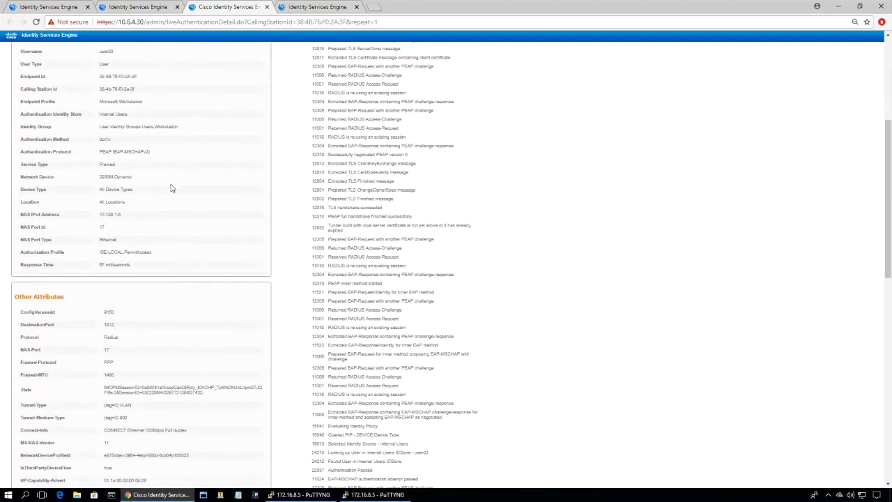
scroll(172, 188, down, 5)
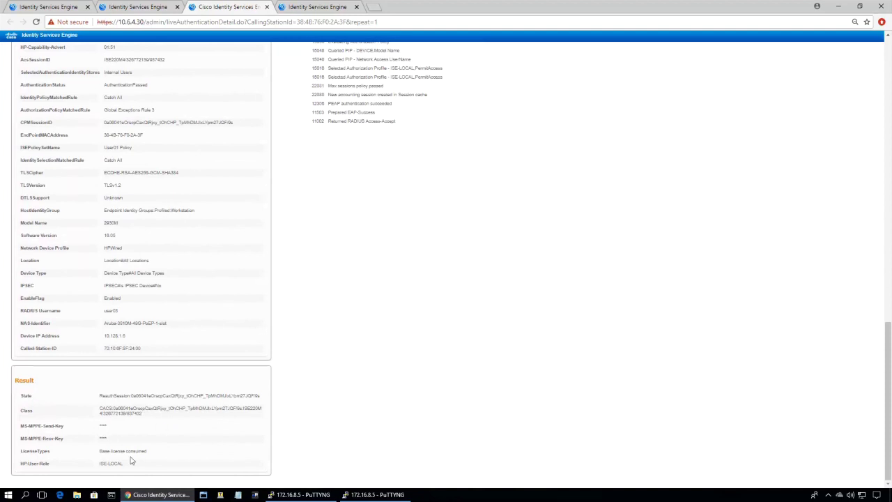
drag(121, 465, 98, 465)
In the switch console, highlight the port-17 client's name and VLAN 101, then the ISE-LOCAL vlan-id 101 line
right_click(373, 495)
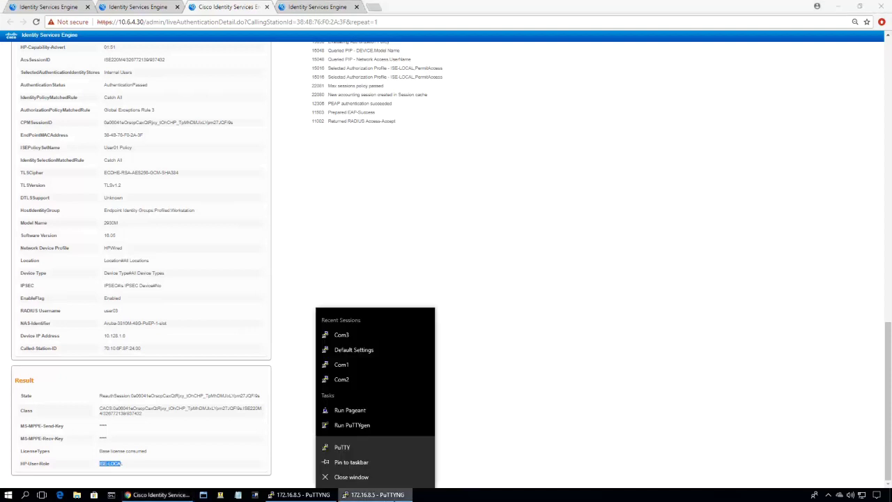
click(373, 494)
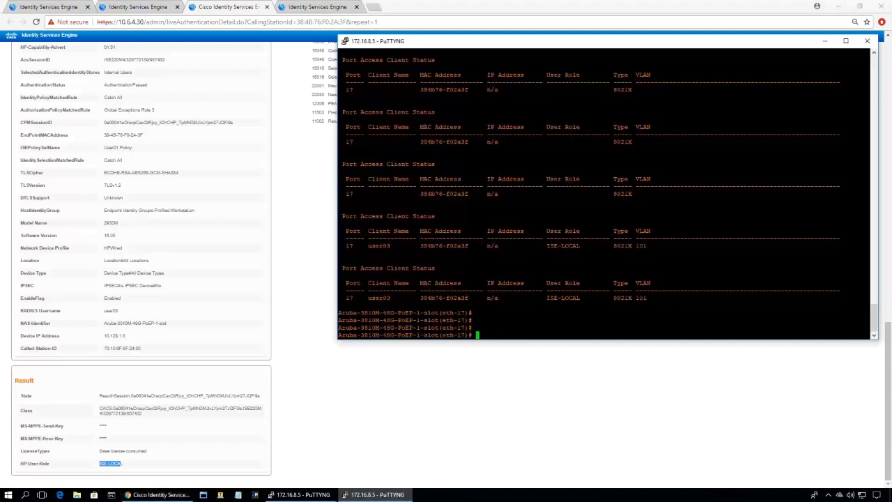
drag(639, 297, 868, 298)
drag(640, 297, 636, 297)
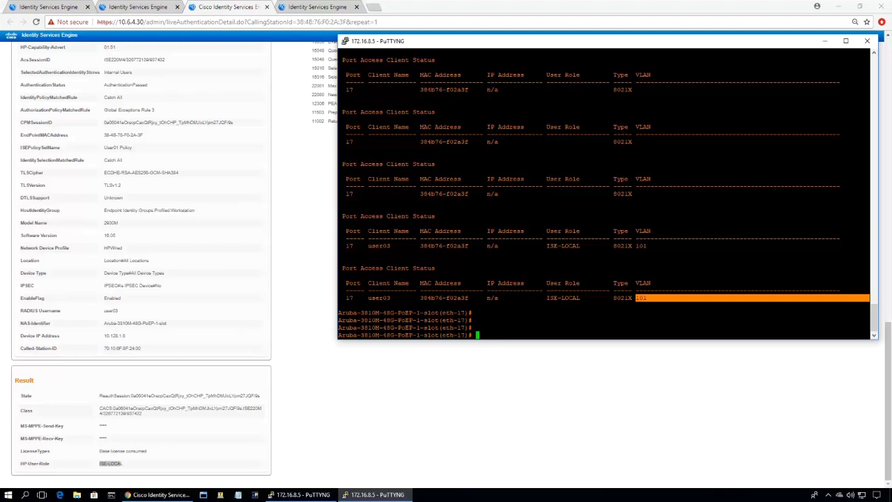
drag(375, 298, 469, 297)
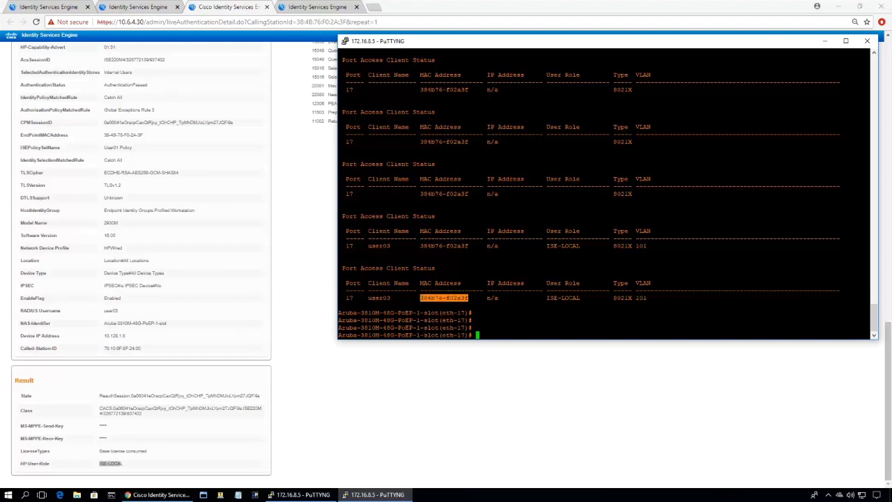
scroll(605, 192, up, 15)
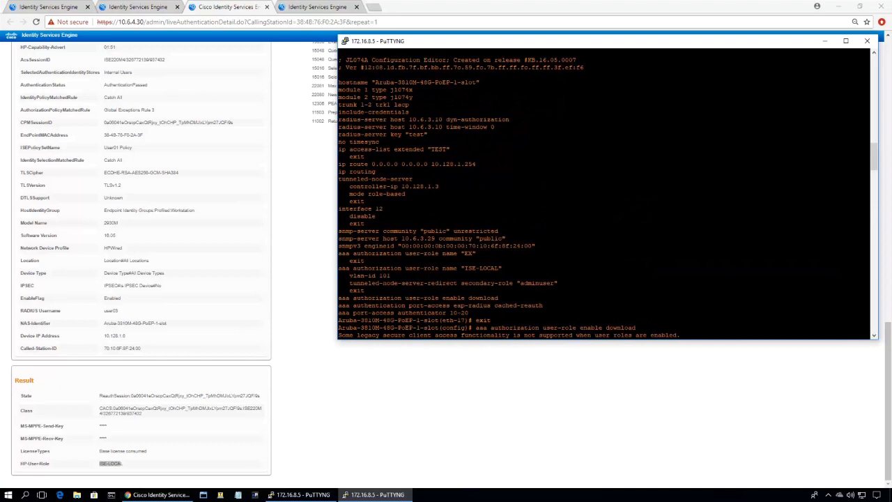
triple_click(376, 276)
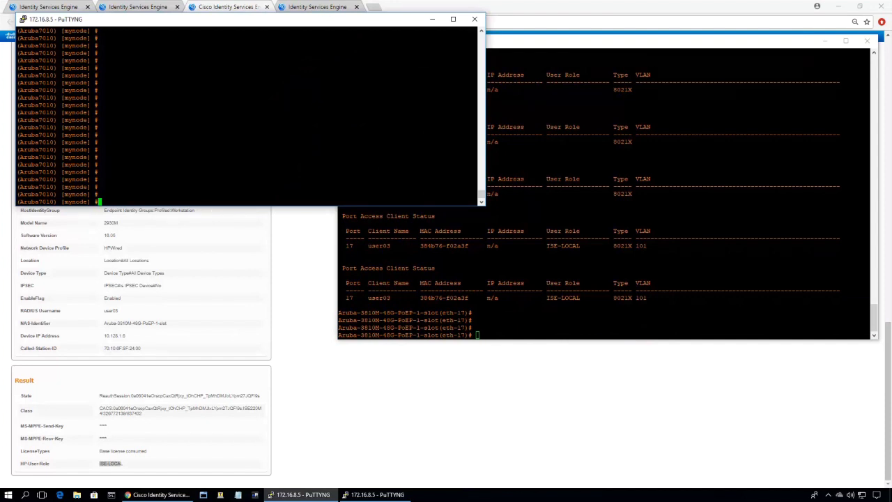
Run 'show tunneled-node-mgr tunneled-users' on the Aruba 7010 controller CLI
text(show tunneled-node-mgr tul)
key(question)
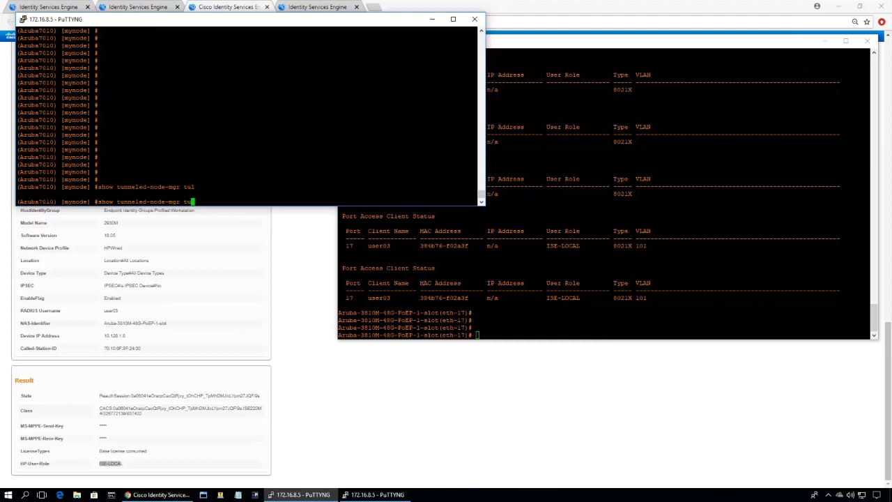
key(BackSpace)
text(nnel)
text(le)
key(Tab)
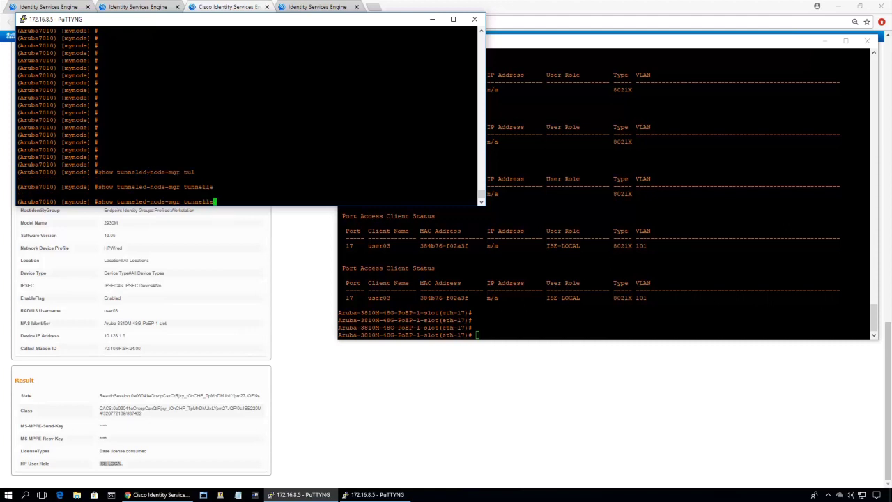
key(BackSpace)
key(BackSpace)
text(?e)
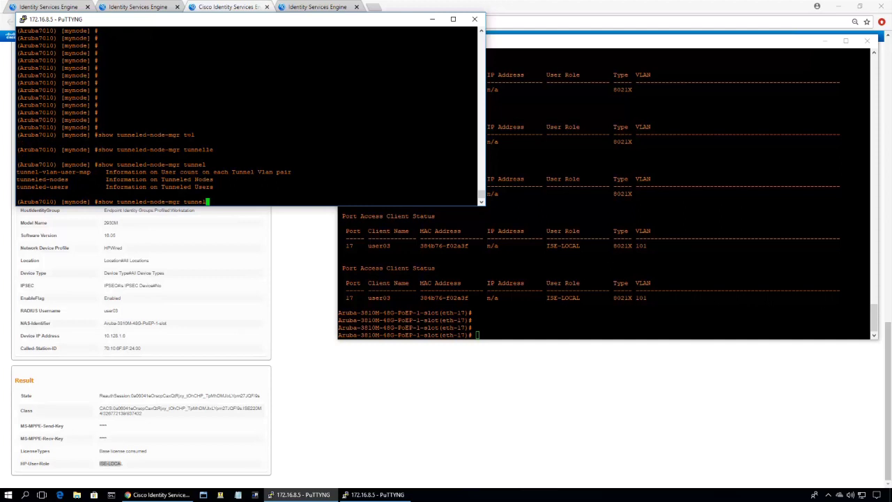
key(Tab)
text(-u)
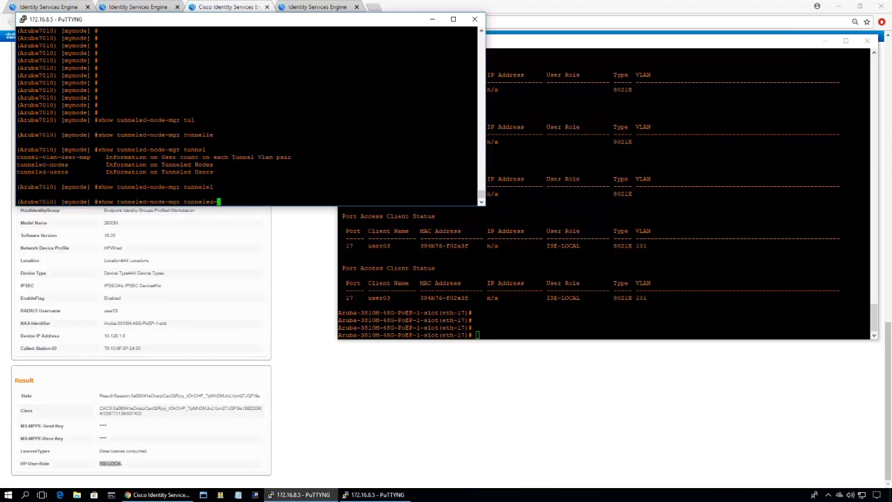
key(Tab)
key(Return)
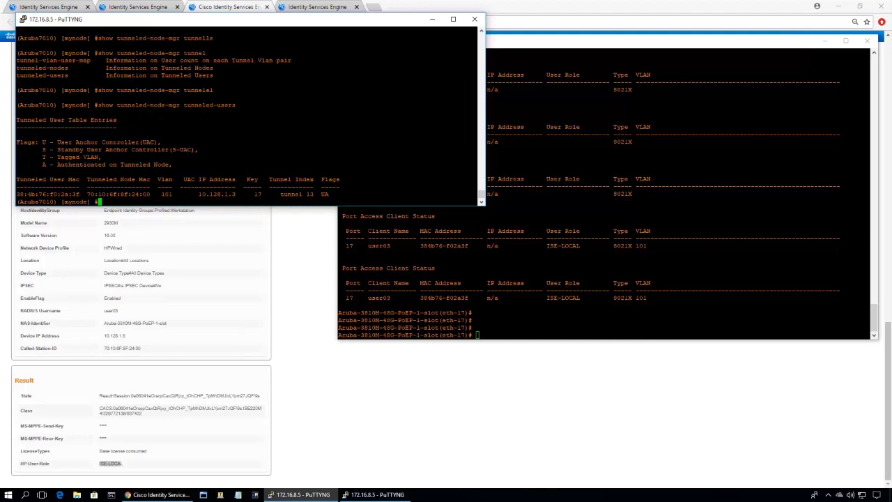
Highlight the tunneled user's tunnel 13, UA flags, anchor 10.128.1.3, VLAN 101, and the switch's port-17 client entry
drag(277, 193, 329, 194)
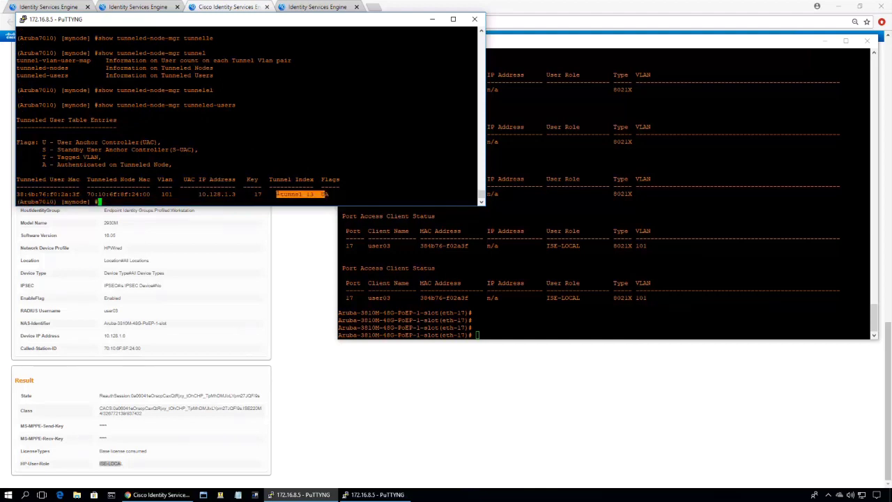
double_click(217, 194)
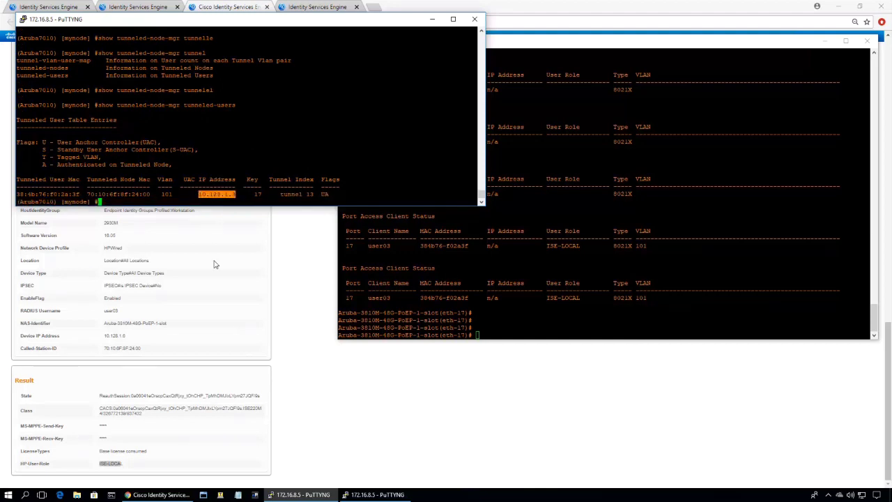
double_click(167, 193)
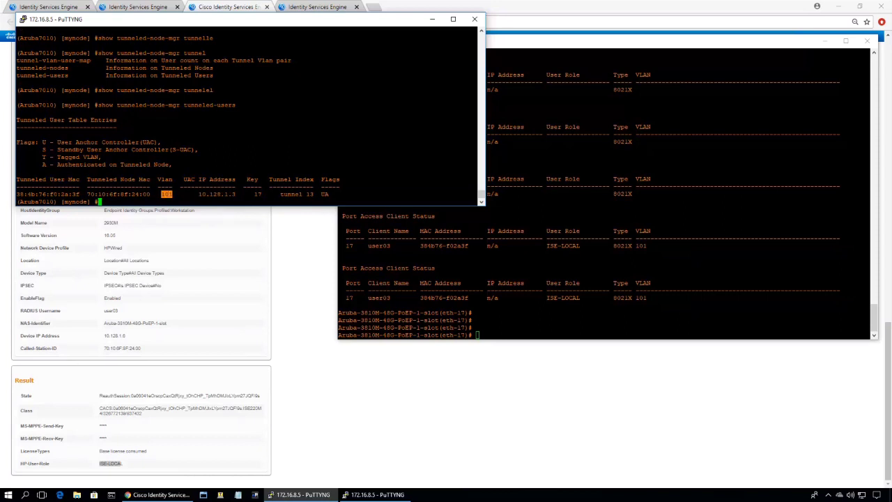
click(166, 194)
triple_click(65, 194)
click(65, 194)
triple_click(64, 195)
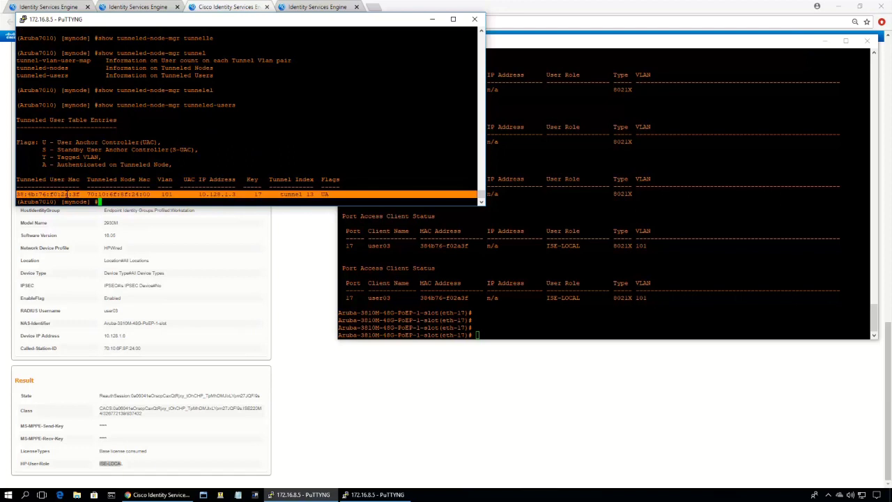
triple_click(457, 298)
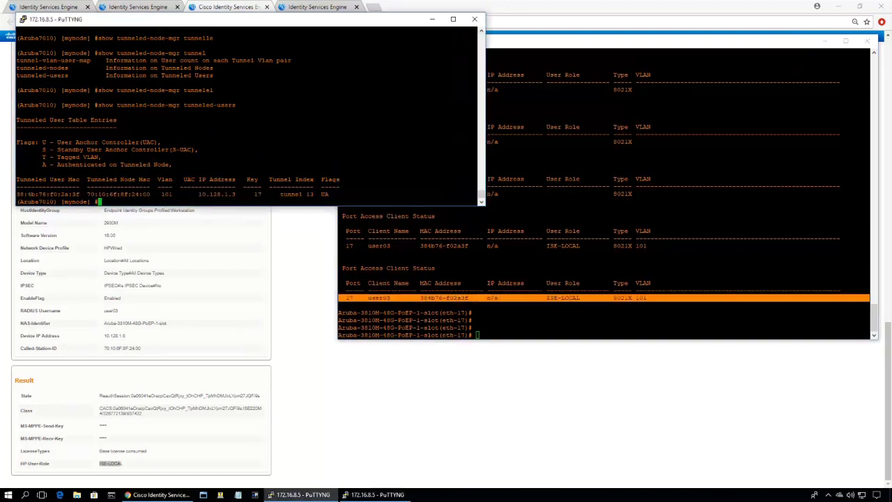
Rerun the previous command as 'show tunneled-node-mgr tunneled-nodes' to list the tunneled switches
key(Up)
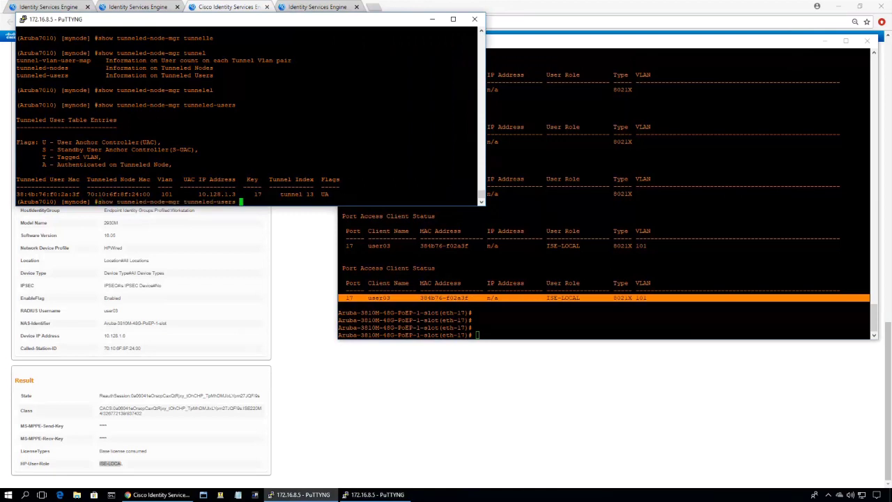
key(BackSpace)
key(BackSpace)
key(BackSpace)
key(BackSpace)
key(BackSpace)
text(nodes)
key(Return)
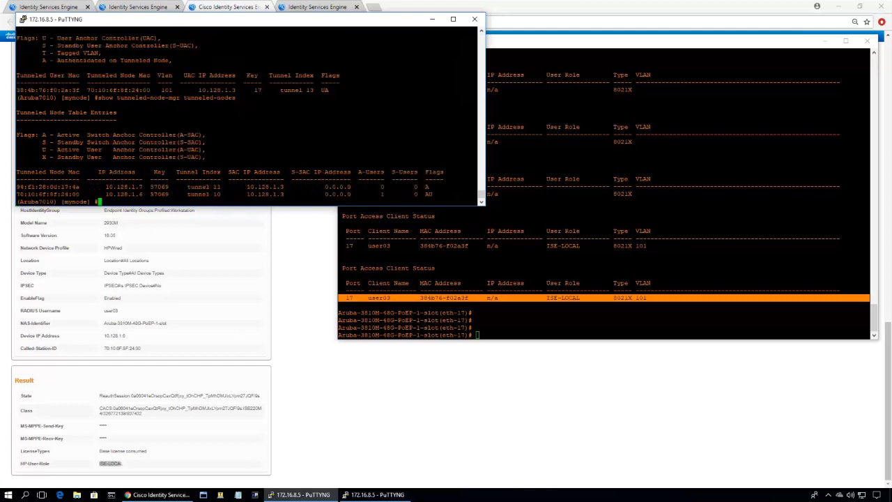